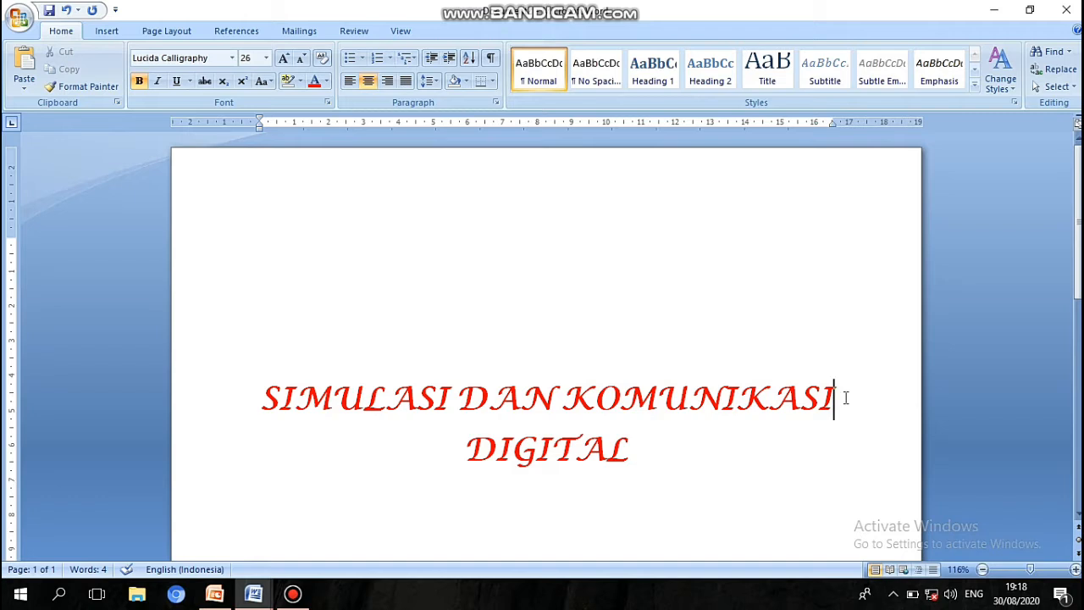
# Delete the word KOMUNIKASI from the title, working backwards from its last letter.
pyautogui.press('BackSpace')
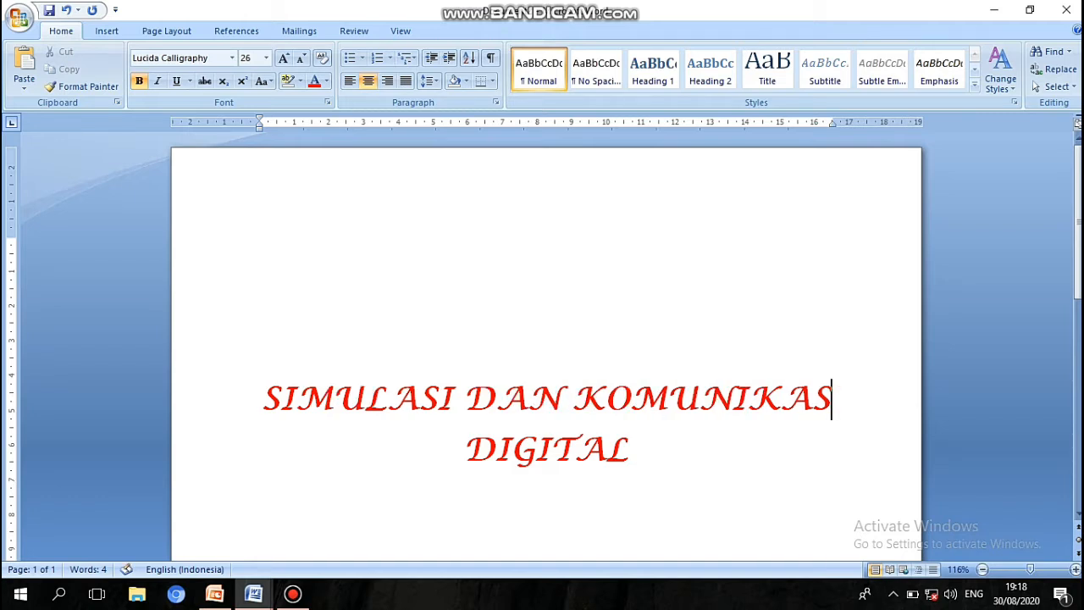
pyautogui.press('BackSpace')
pyautogui.press('BackSpace')
pyautogui.press('BackSpace')
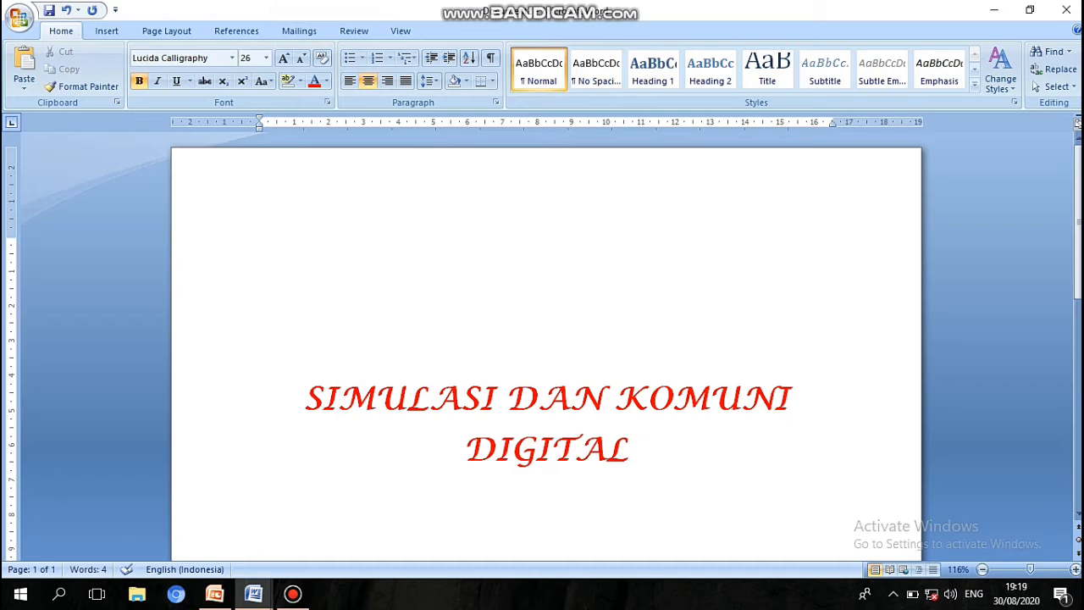
pyautogui.press('BackSpace')
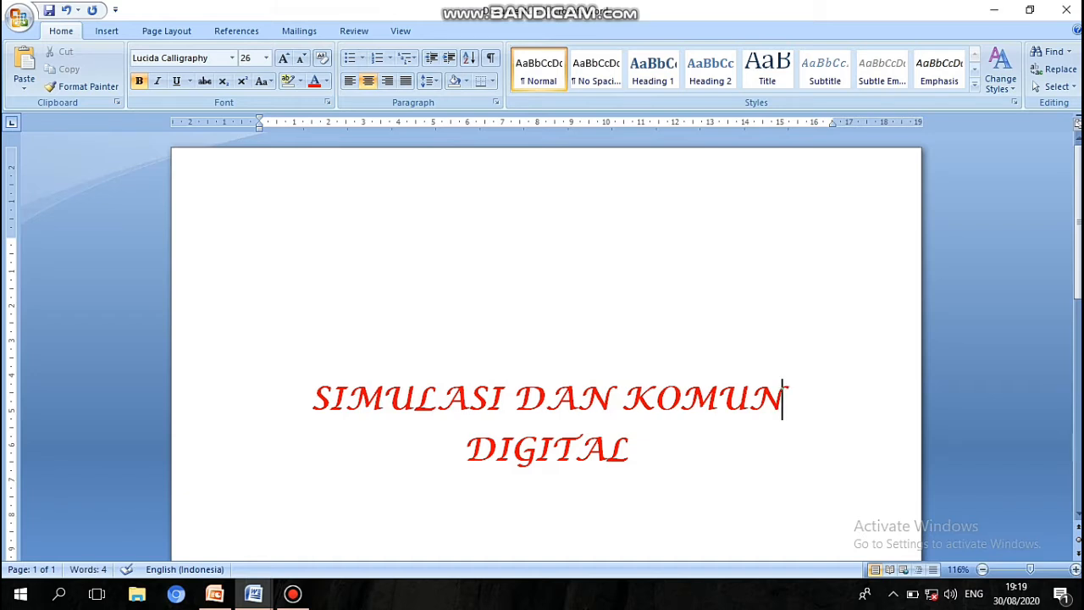
pyautogui.press('BackSpace')
pyautogui.press('BackSpace')
pyautogui.press('BackSpace')
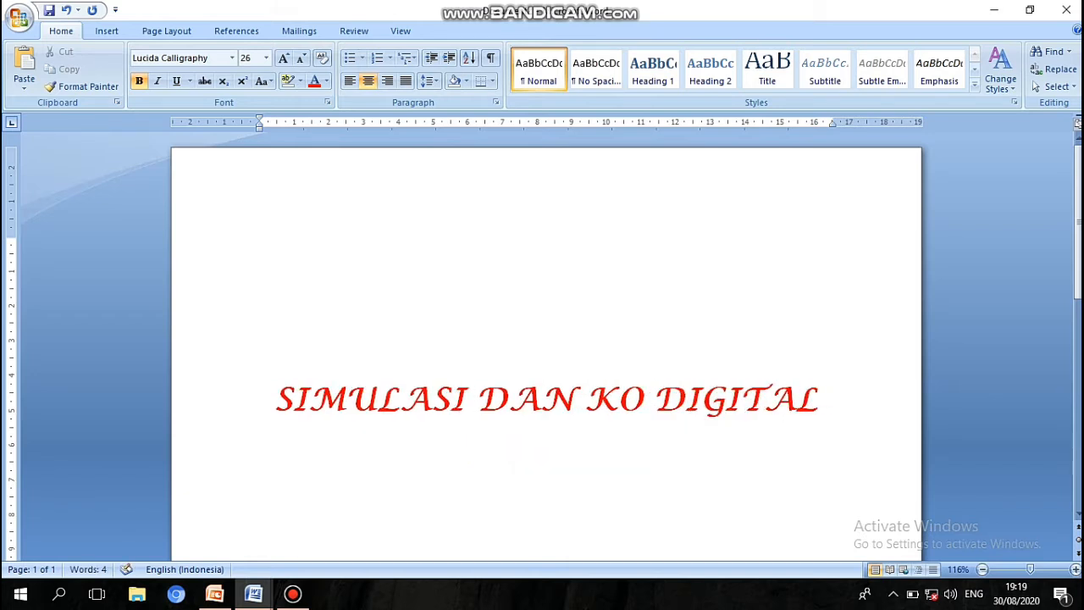
pyautogui.press('BackSpace')
pyautogui.press('BackSpace')
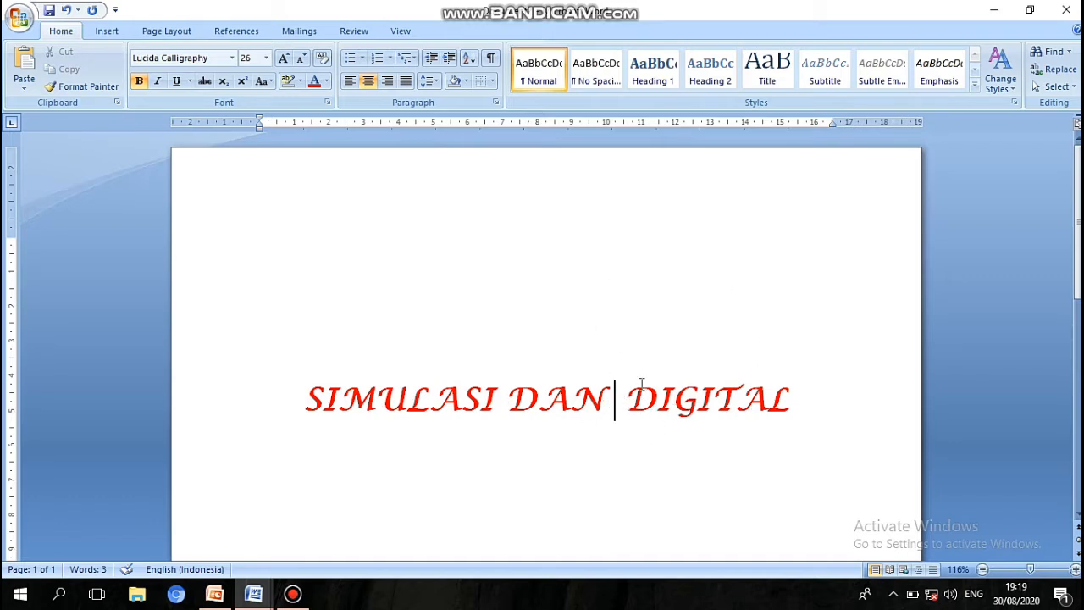
# Undo the deletion of KOMUNIKASI, redo it once, and undo it again.
pyautogui.click(70, 10)
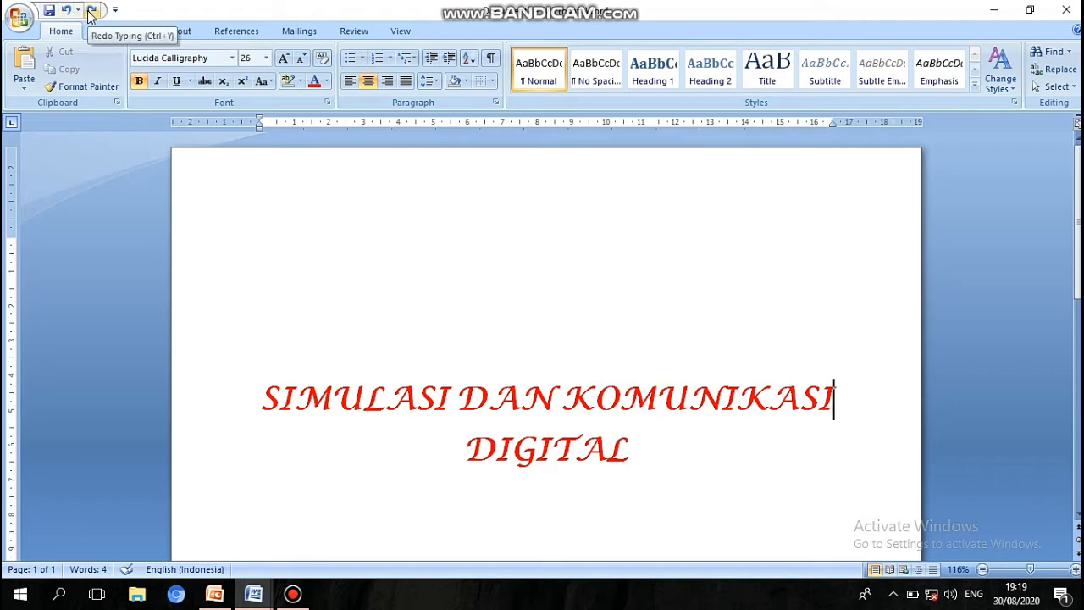
pyautogui.click(90, 12)
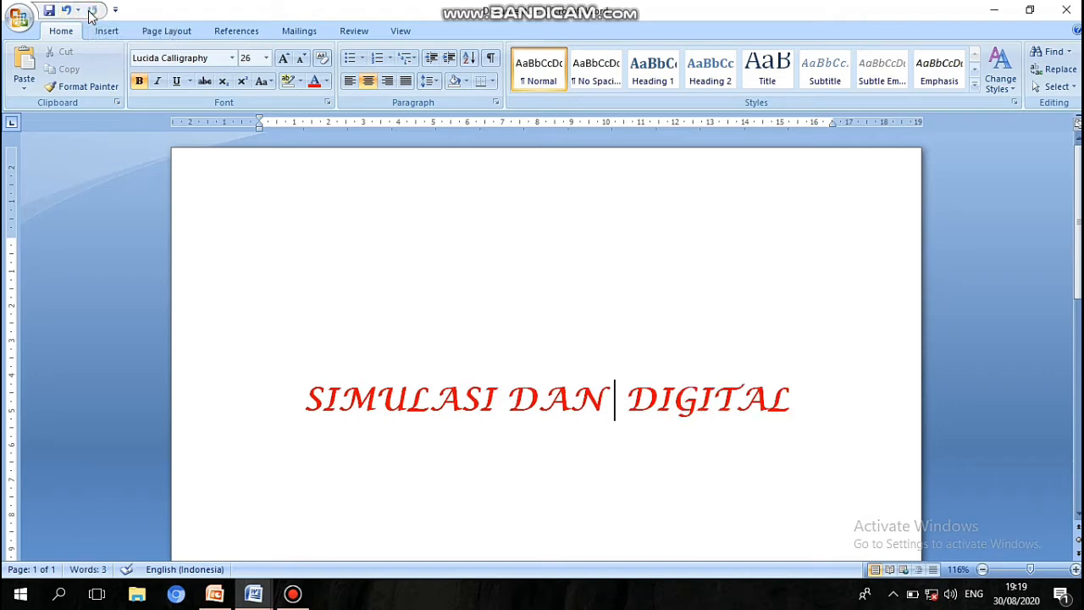
pyautogui.click(66, 10)
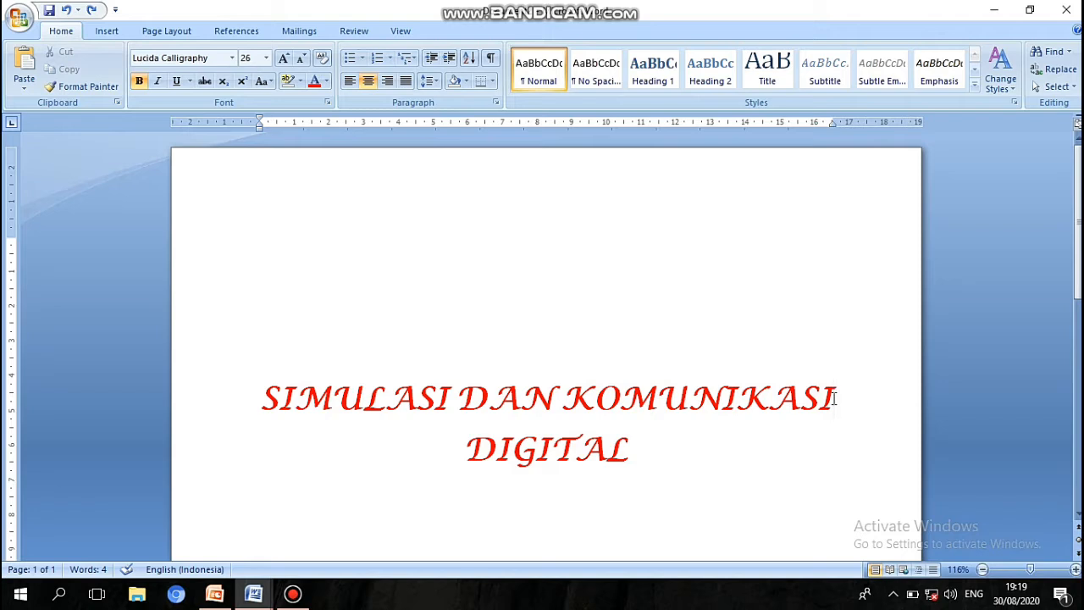
# Delete the word DIGITAL forwards from the insertion point after KOMUNIKASI, including the space between the two words.
pyautogui.press('Delete')
pyautogui.press('Delete')
pyautogui.press('Delete')
pyautogui.press('Delete')
pyautogui.press('Delete')
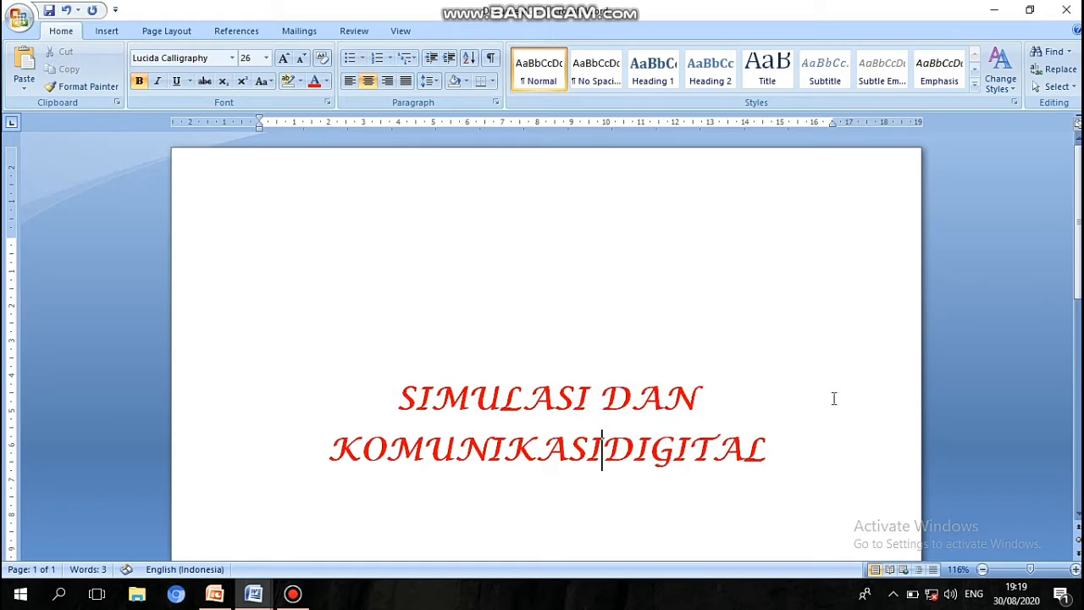
pyautogui.press('Delete')
pyautogui.press('Delete')
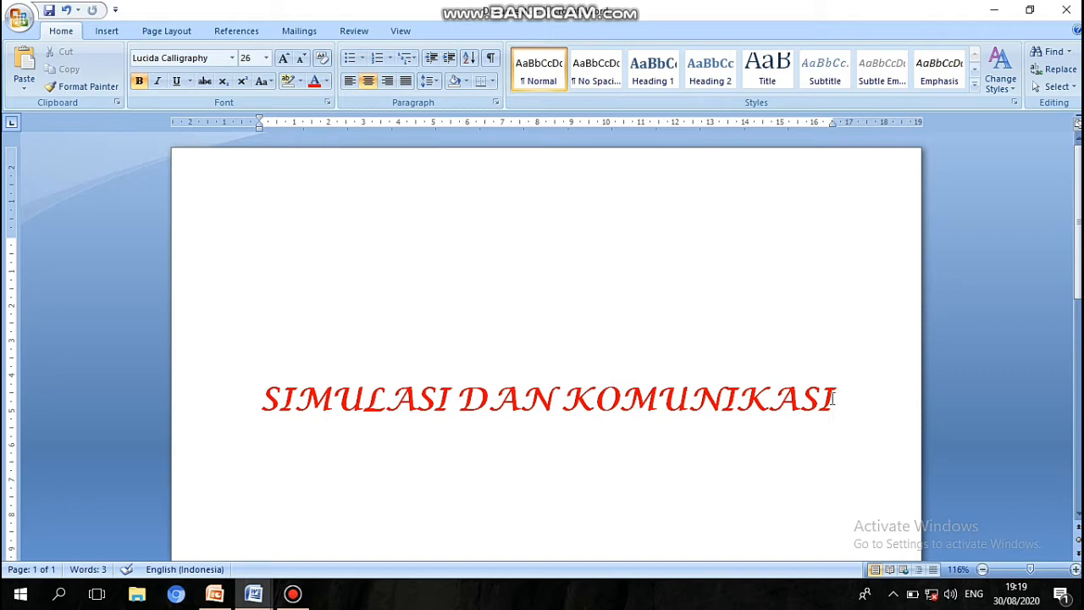
# Undo the character deletions one by one to restore the word DIGITAL in the title.
pyautogui.click(65, 10)
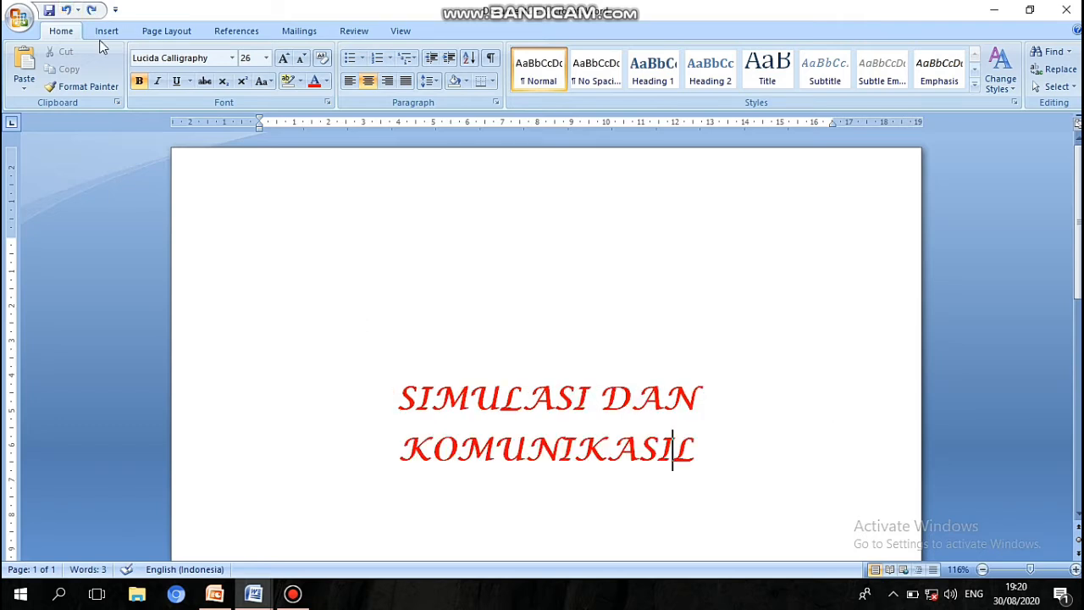
pyautogui.click(67, 10)
pyautogui.click(66, 10)
pyautogui.click(66, 11)
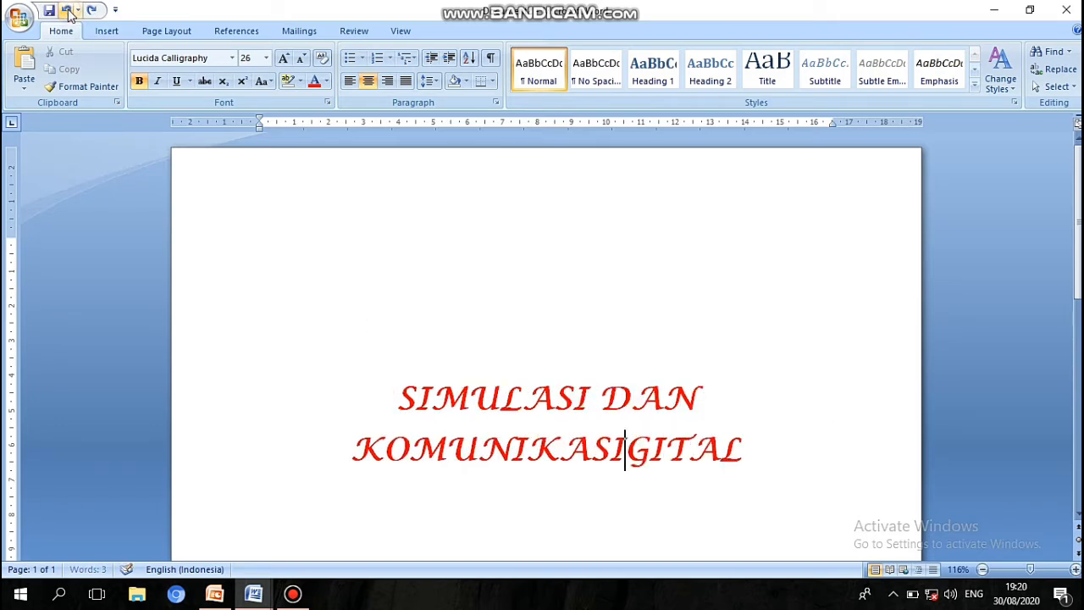
pyautogui.click(66, 10)
pyautogui.click(66, 10)
pyautogui.click(66, 11)
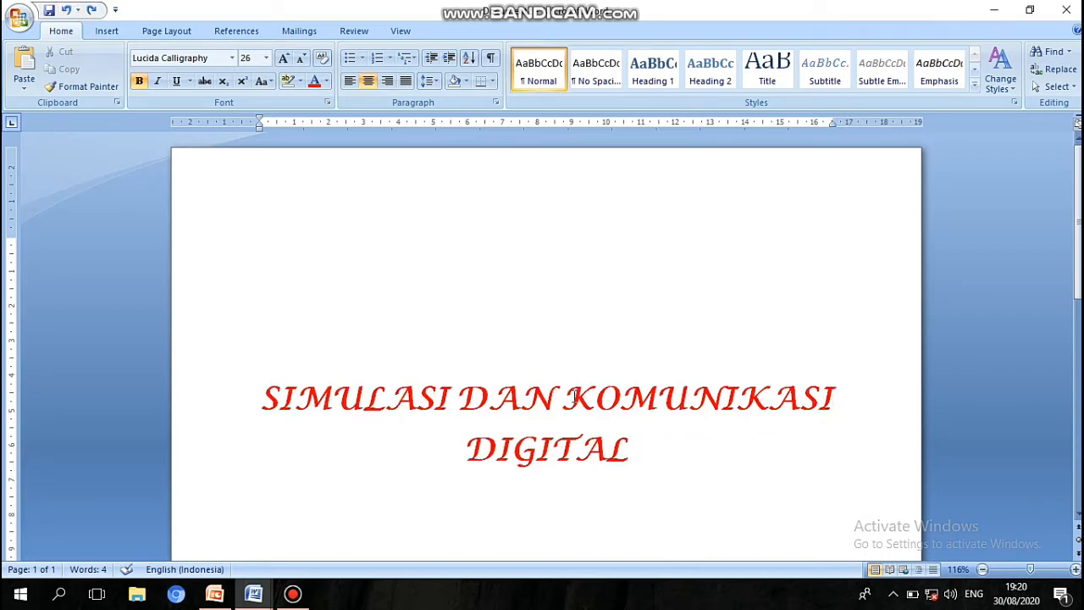
# Delete the word KOMUNIKASI forwards, starting from the insertion point before its first letter.
pyautogui.click(574, 396)
pyautogui.press('Delete')
pyautogui.press('Delete')
pyautogui.press('Delete')
pyautogui.press('Delete')
pyautogui.press('Delete')
pyautogui.press('Delete')
pyautogui.press('Delete')
pyautogui.press('Delete')
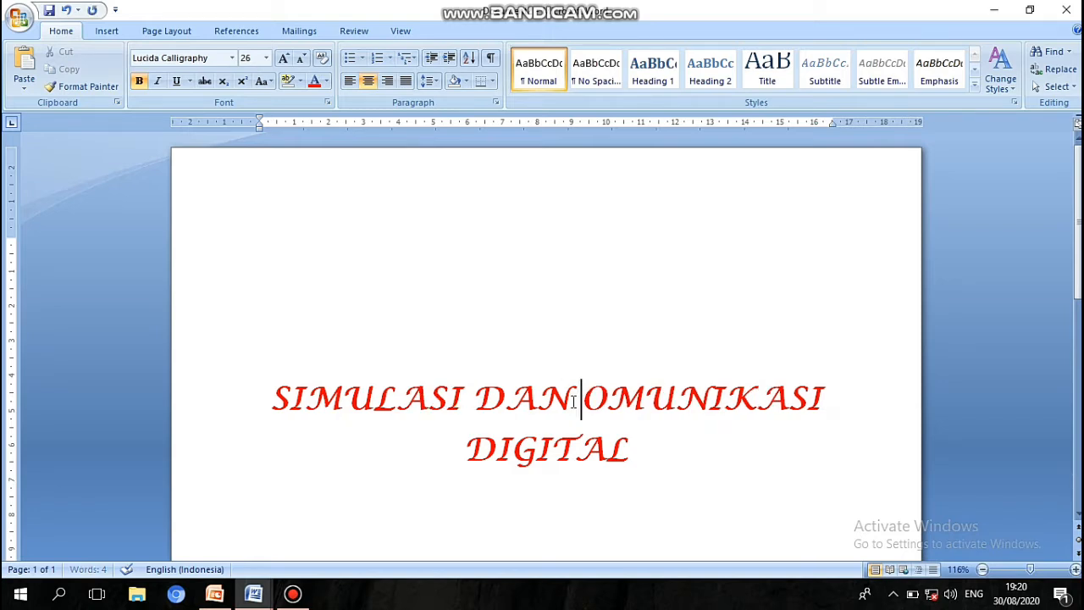
pyautogui.press('Delete')
pyautogui.press('Delete')
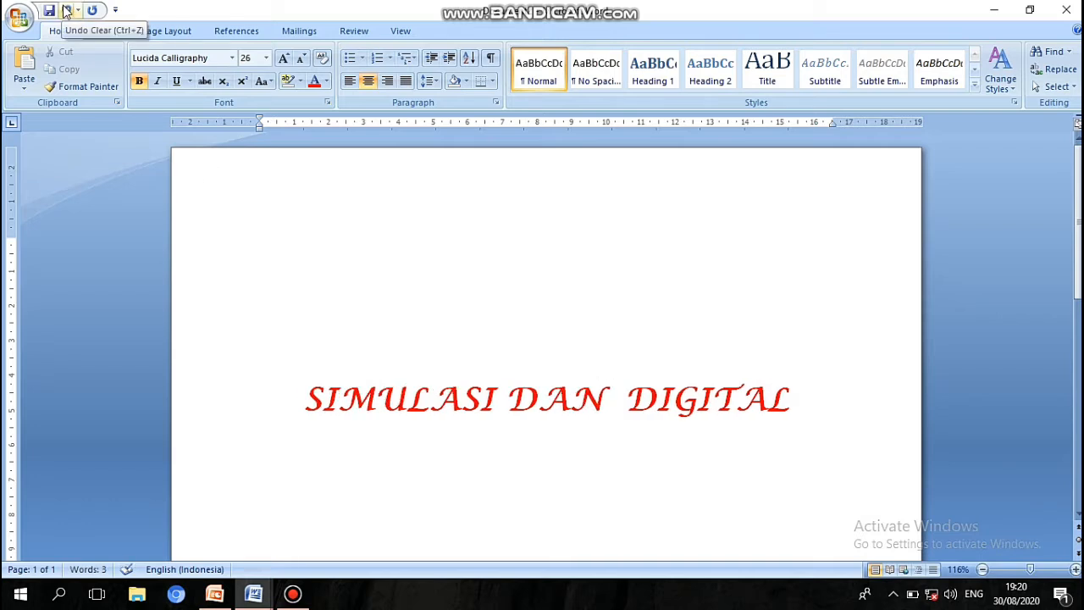
# Undo the forward deletions one by one until the word KOMUNIKASI is restored in the title.
pyautogui.click(66, 10)
pyautogui.click(65, 10)
pyautogui.click(66, 10)
pyautogui.click(65, 10)
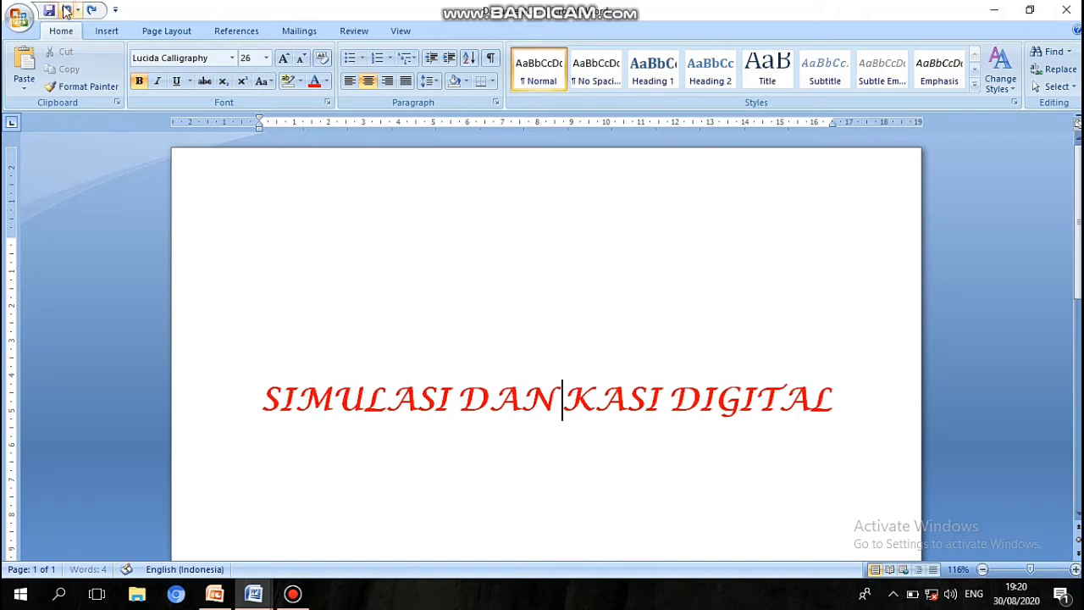
pyautogui.click(65, 10)
pyautogui.click(66, 10)
pyautogui.click(65, 11)
pyautogui.click(65, 10)
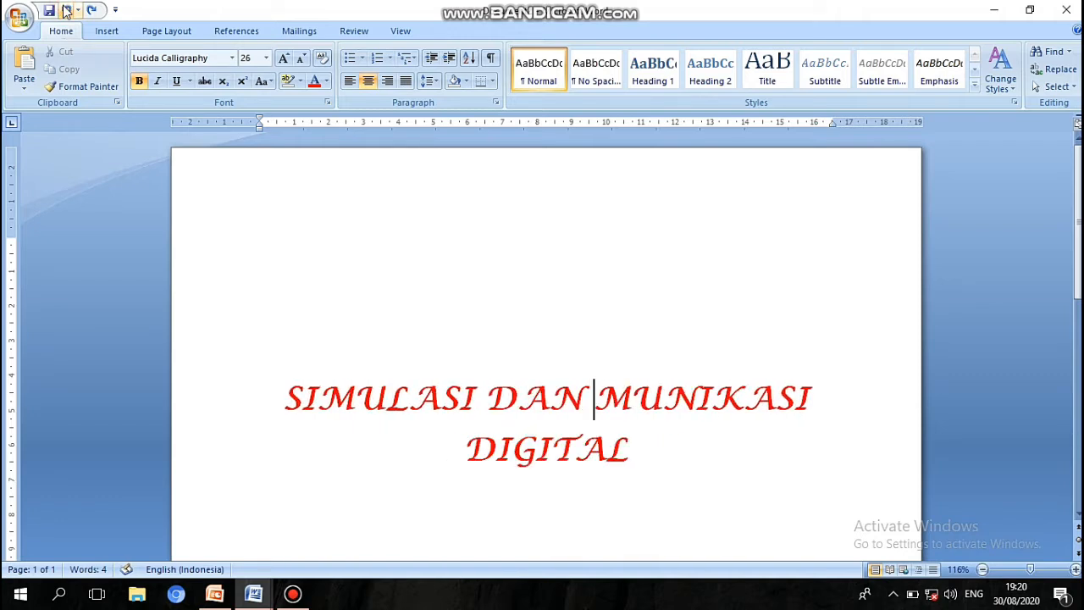
pyautogui.click(66, 10)
pyautogui.click(65, 10)
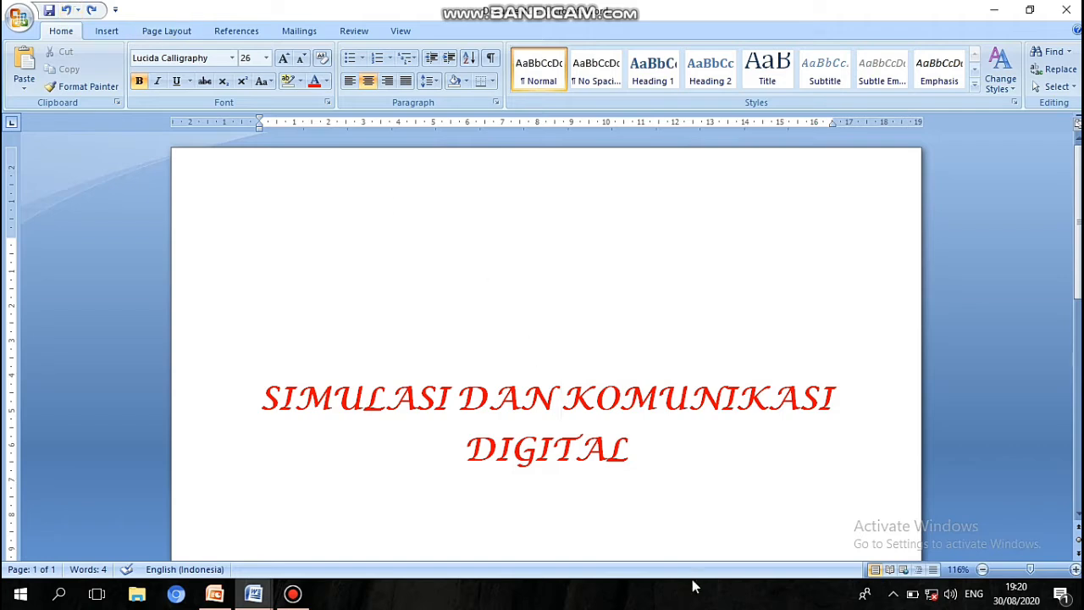
# Select the whole title SIMULASI DAN KOMUNIKASI DIGITAL and delete it in one go.
pyautogui.click(633, 449)
pyautogui.moveTo(634, 449); pyautogui.dragTo(337, 385)
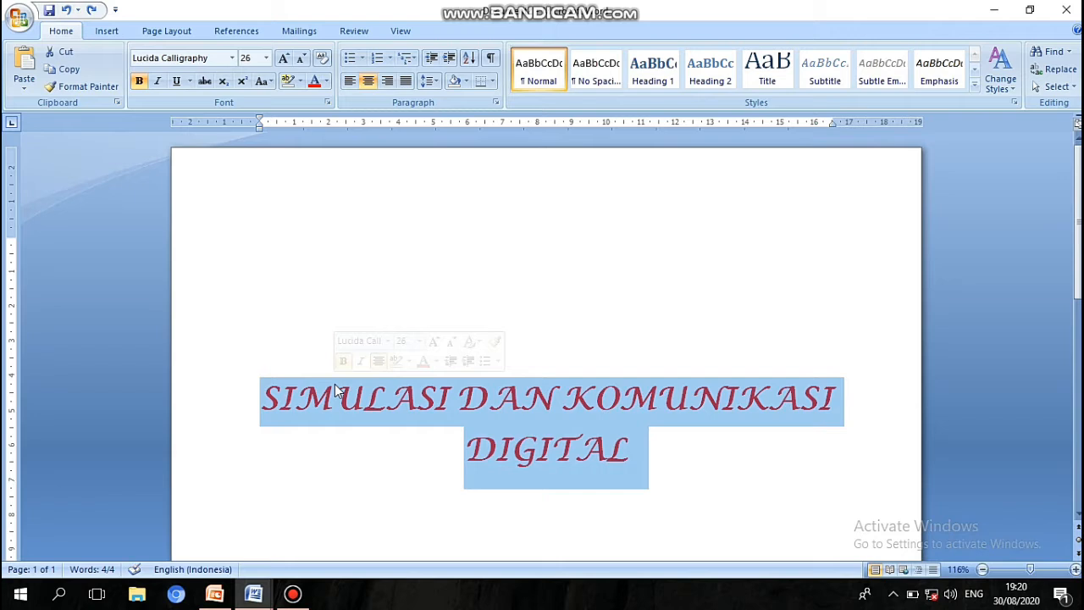
pyautogui.press('Delete')
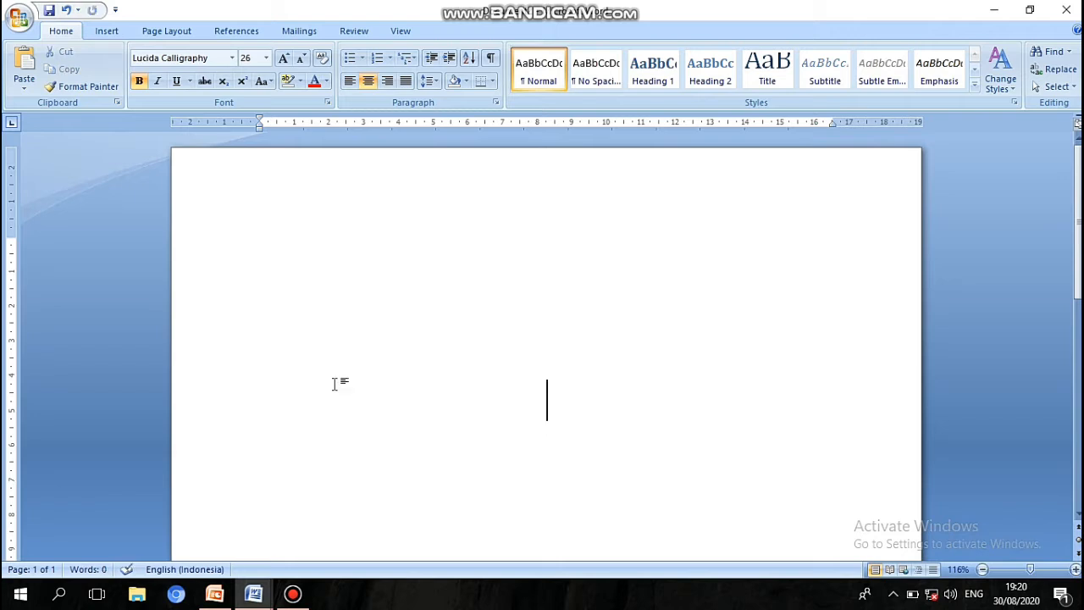
# Restore the deleted title text with undo and clear the selection.
pyautogui.click(67, 10)
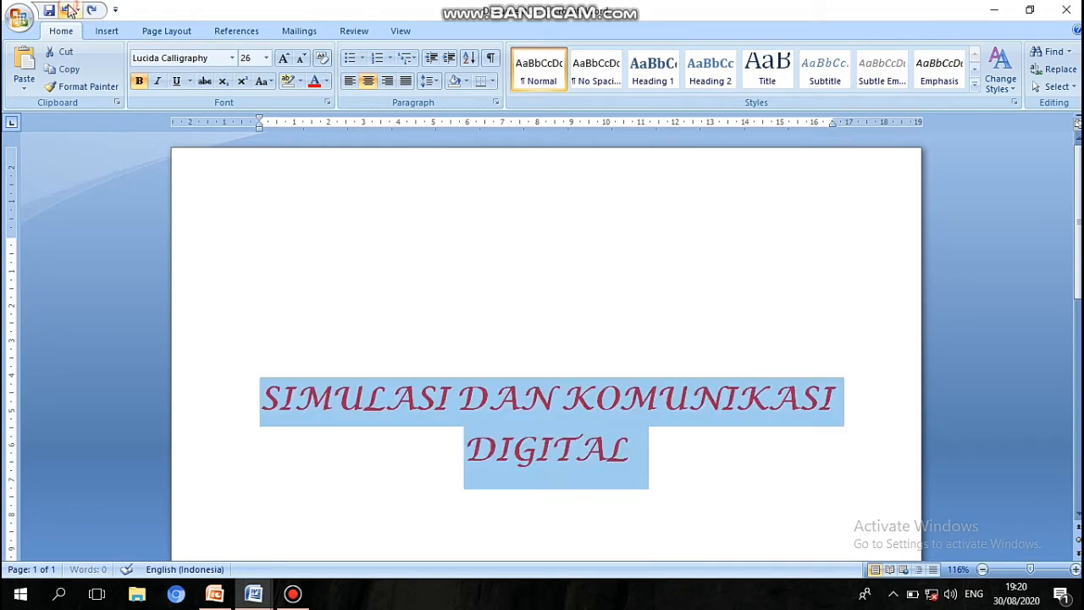
pyautogui.click(70, 9)
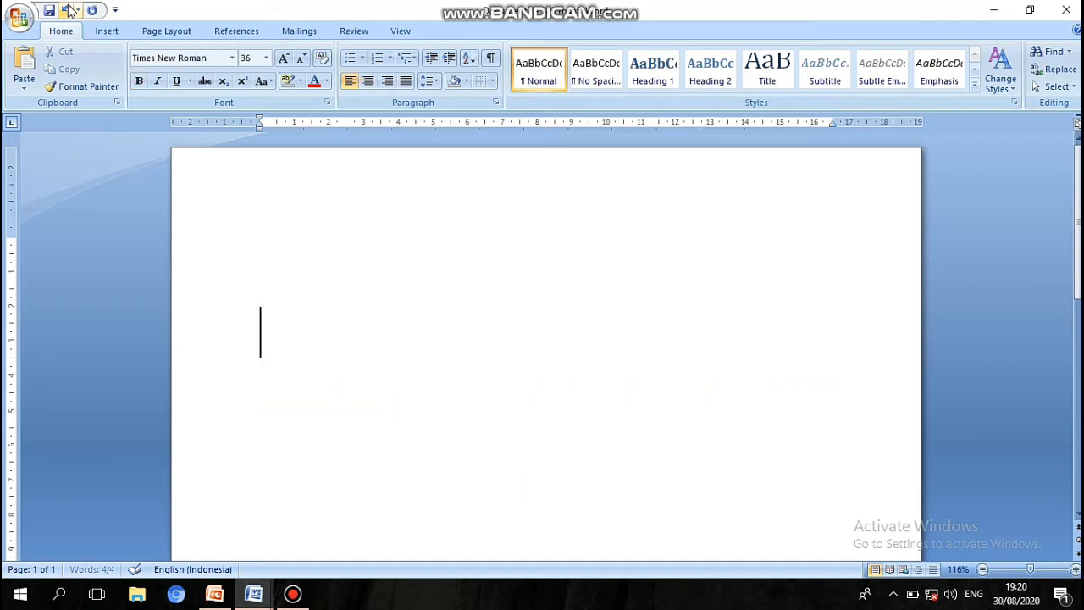
pyautogui.click(70, 9)
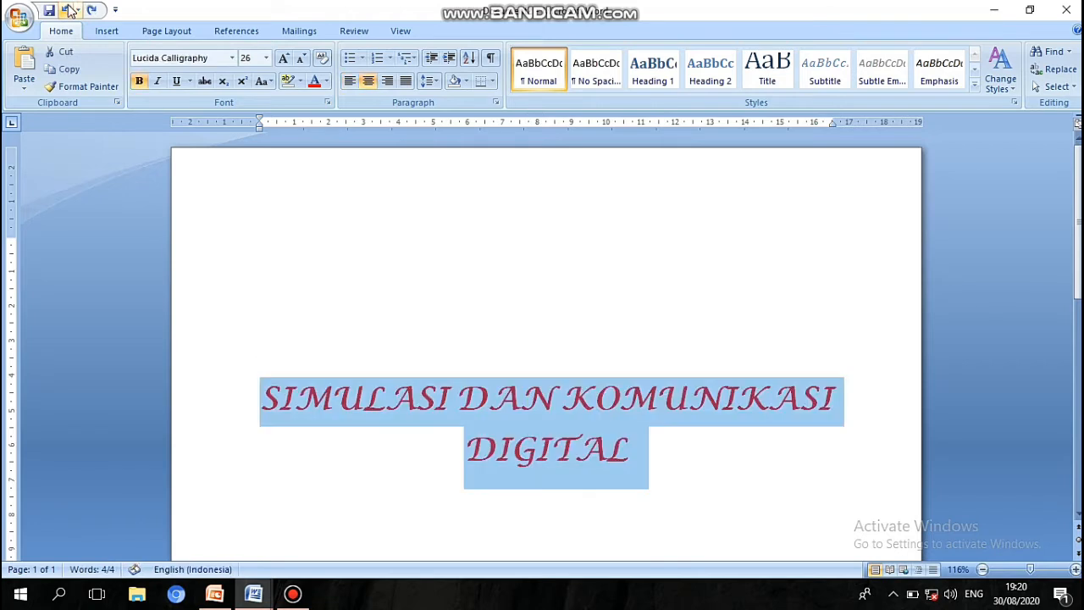
pyautogui.click(634, 450)
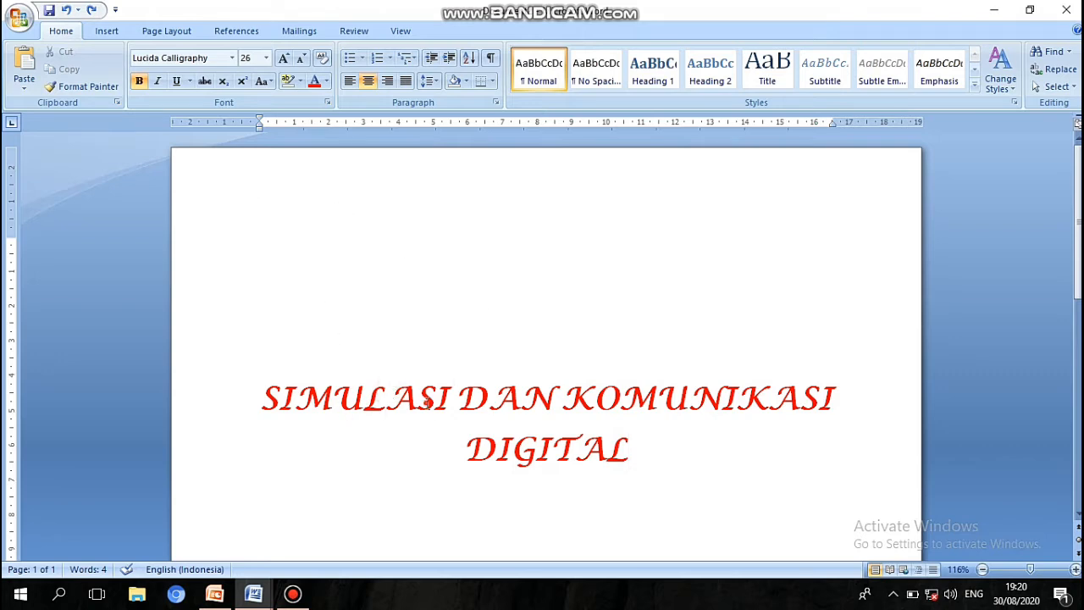
# Select only the word DIGITAL on the title's second line and delete it.
pyautogui.click(418, 398)
pyautogui.click(385, 398)
pyautogui.click(332, 398)
pyautogui.click(294, 398)
pyautogui.moveTo(465, 449); pyautogui.dragTo(642, 464)
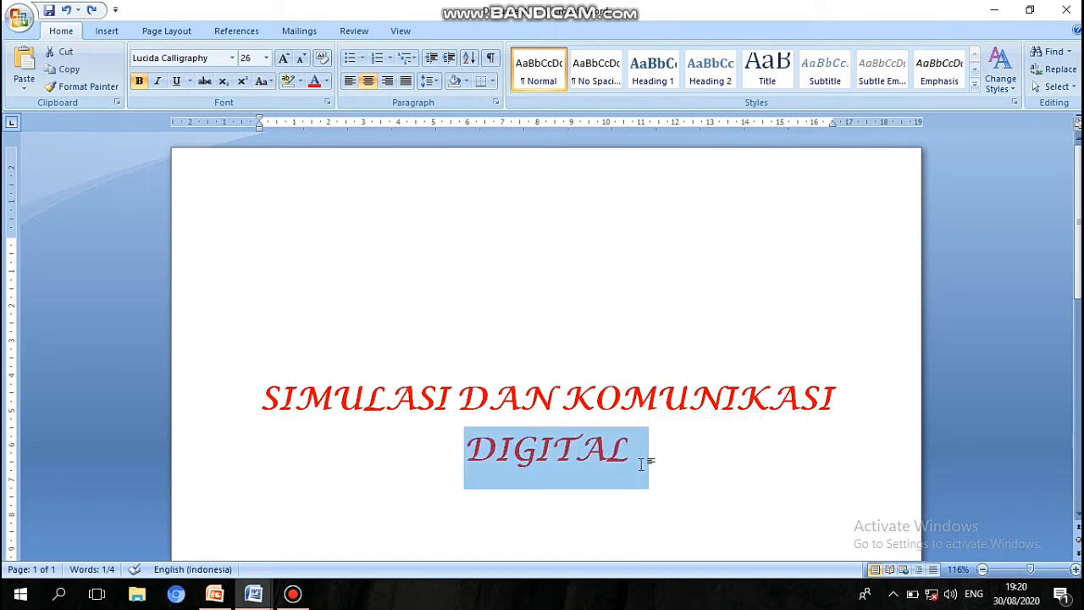
pyautogui.press('BackSpace')
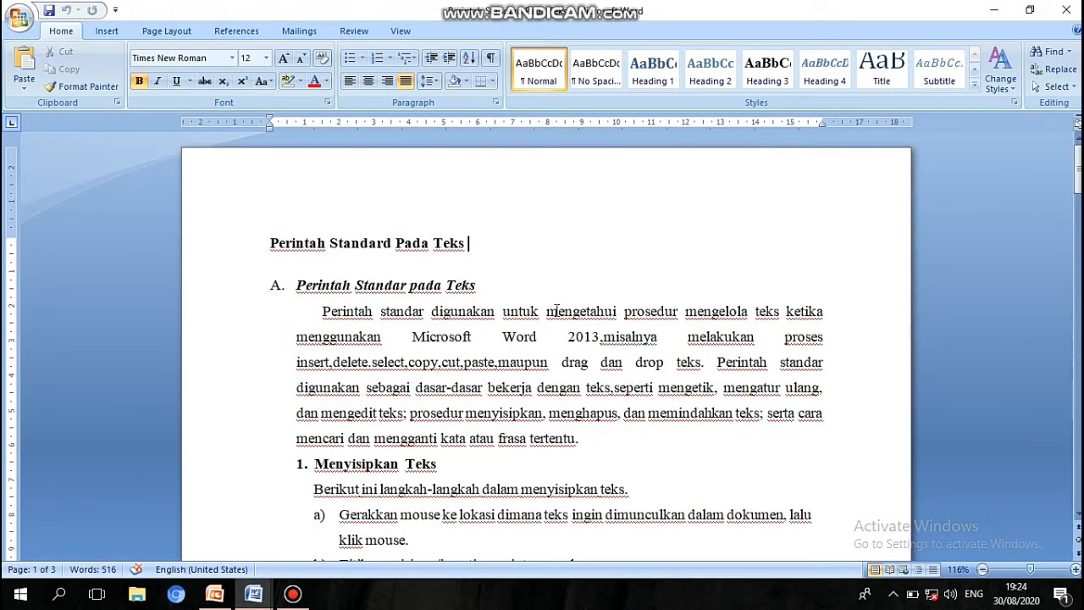
# Select the Menghapus Teks section of the text commands document, from its heading through item c.
pyautogui.moveTo(1077, 174); pyautogui.dragTo(1077, 219)
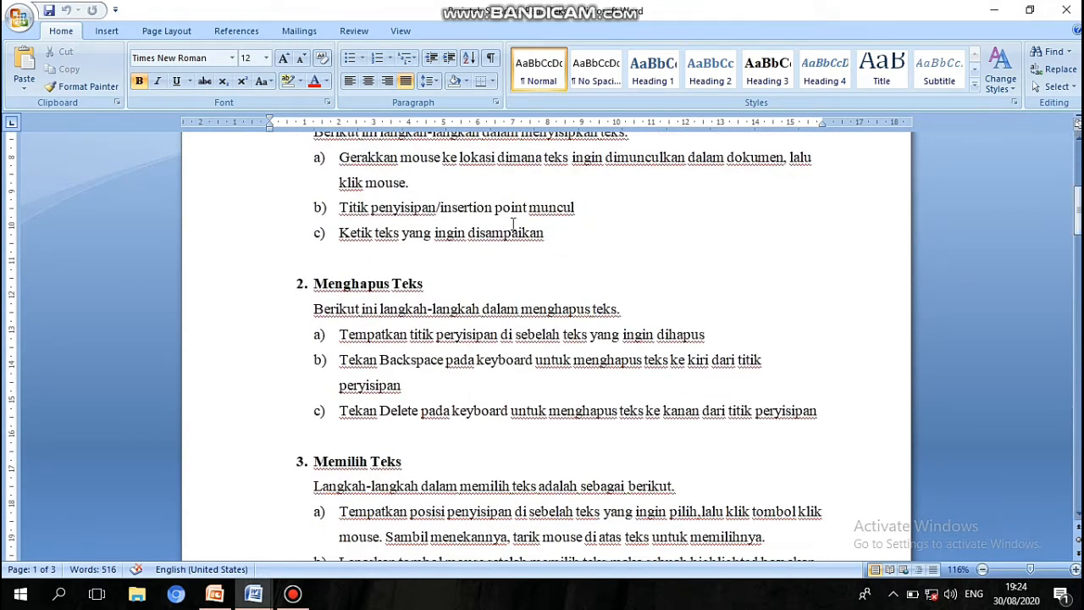
pyautogui.click(316, 286)
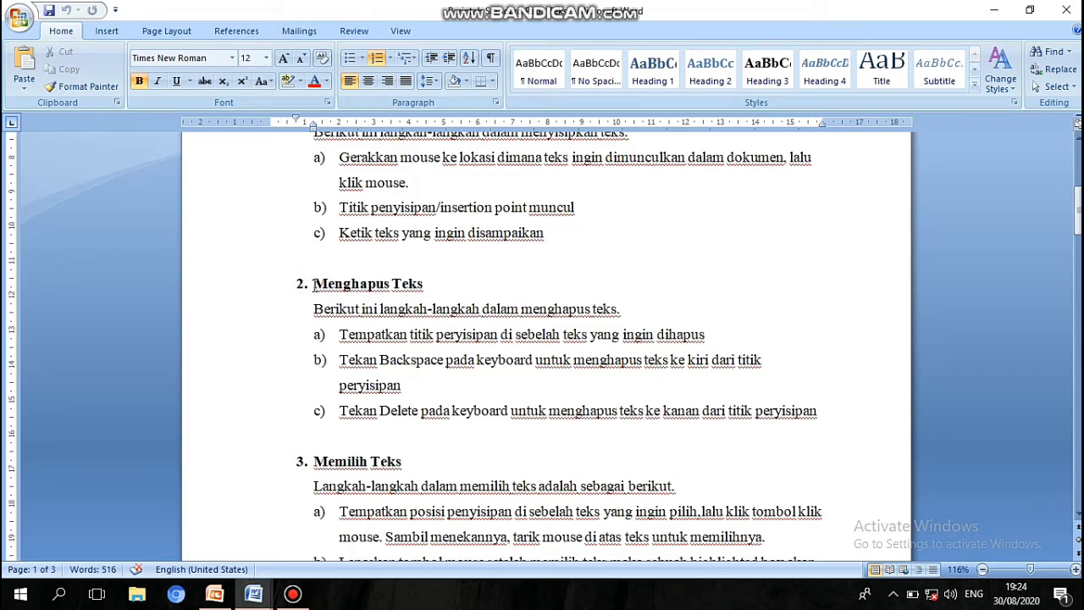
pyautogui.moveTo(313, 283); pyautogui.dragTo(410, 392)
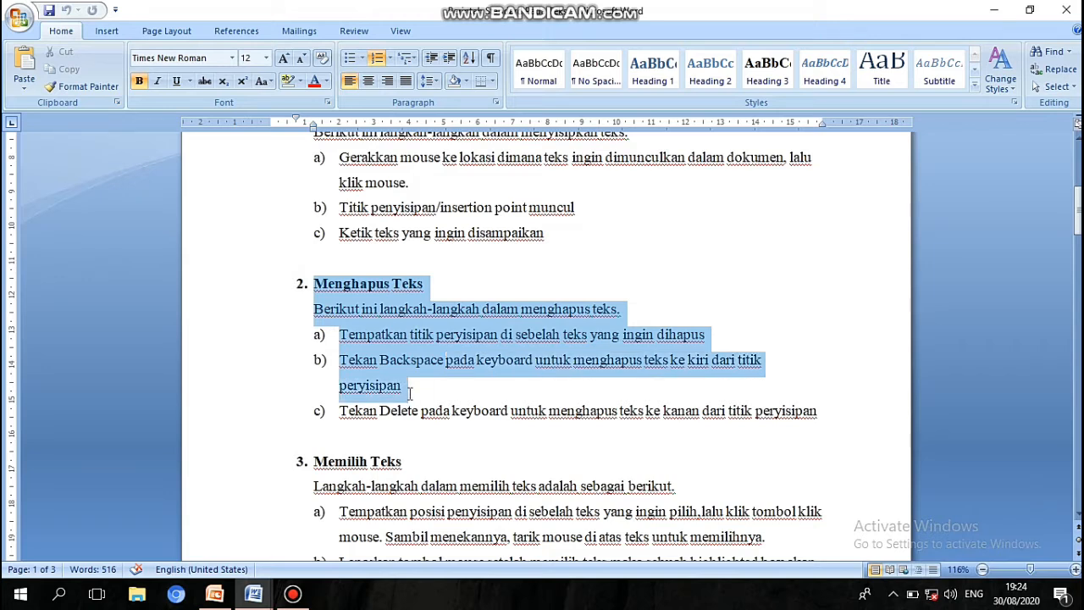
pyautogui.moveTo(579, 398); pyautogui.dragTo(827, 429)
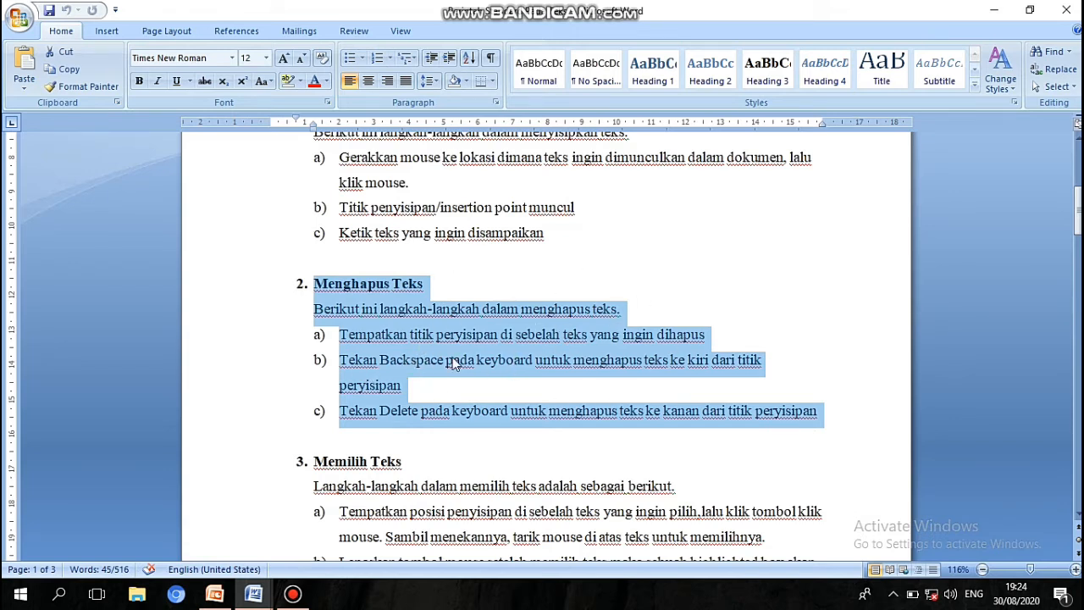
# Show the context commands for the selected Menghapus Teks section, dismiss them and deselect the text.
pyautogui.rightClick(433, 316)
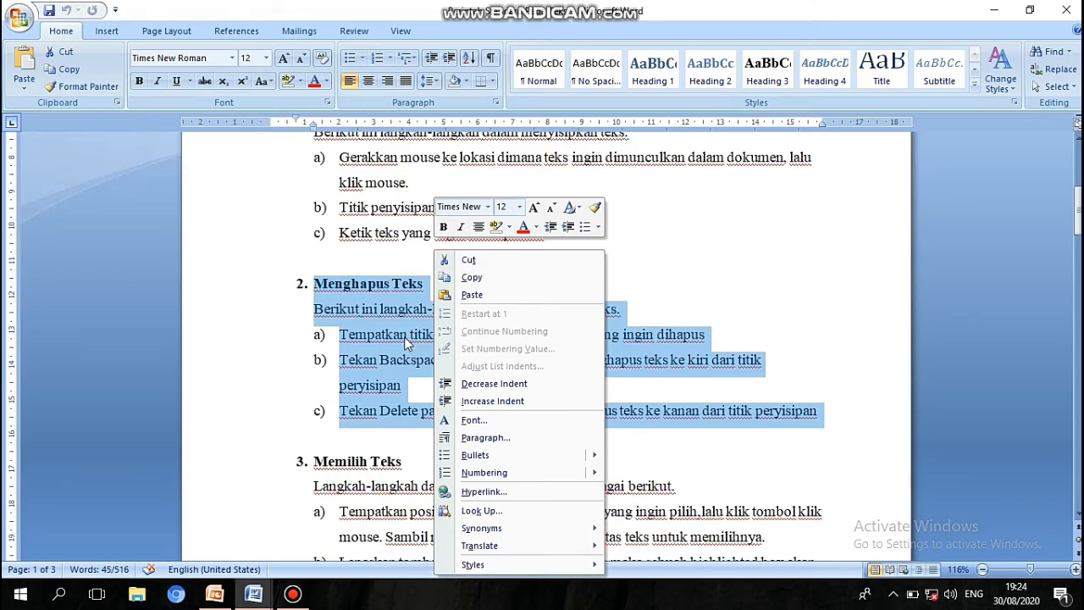
pyautogui.press('Escape')
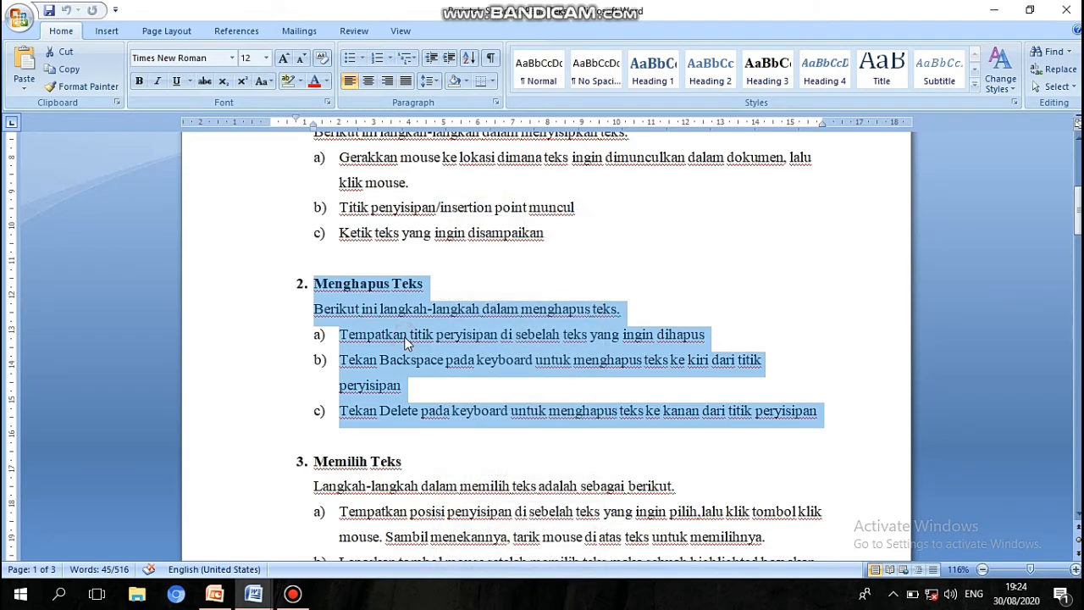
pyautogui.click(527, 255)
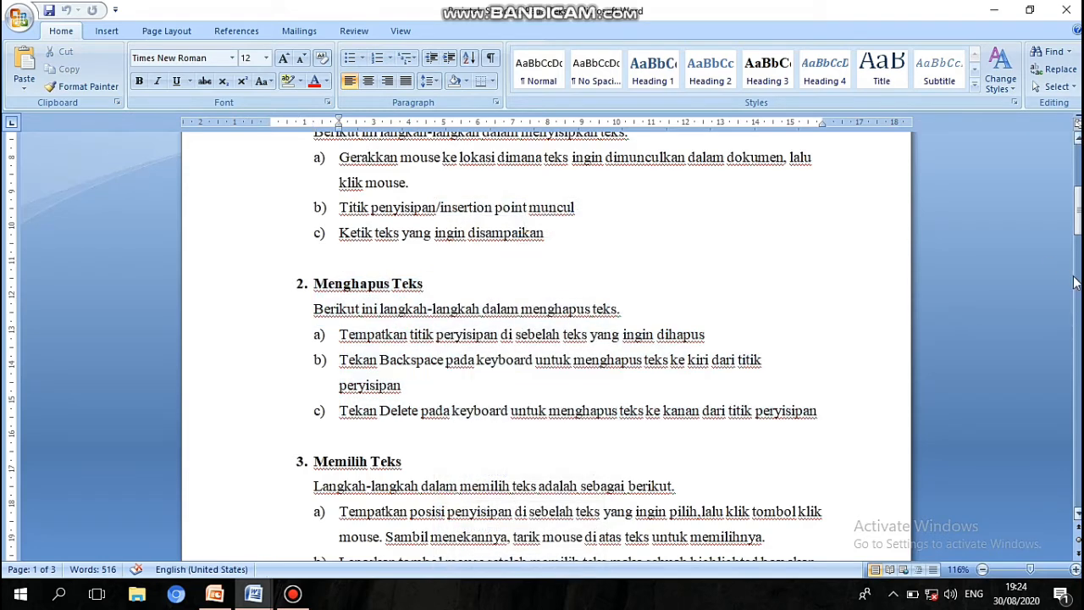
# Select all the text of the Perintah Standard Pada Teks document from its title onward, and clear the selection.
pyautogui.moveTo(1077, 216); pyautogui.dragTo(1077, 146)
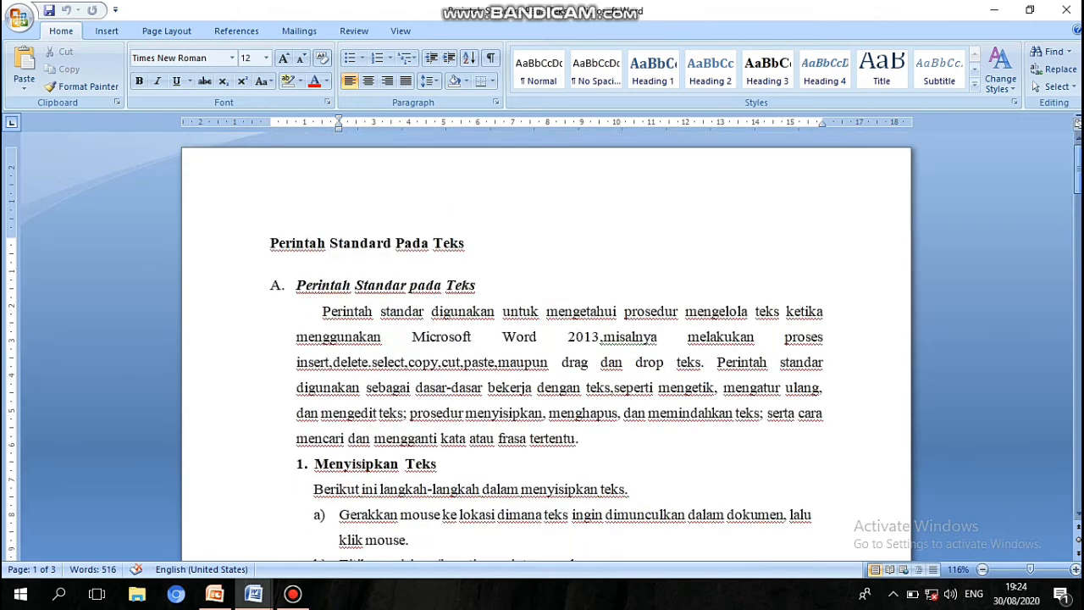
pyautogui.click(271, 241)
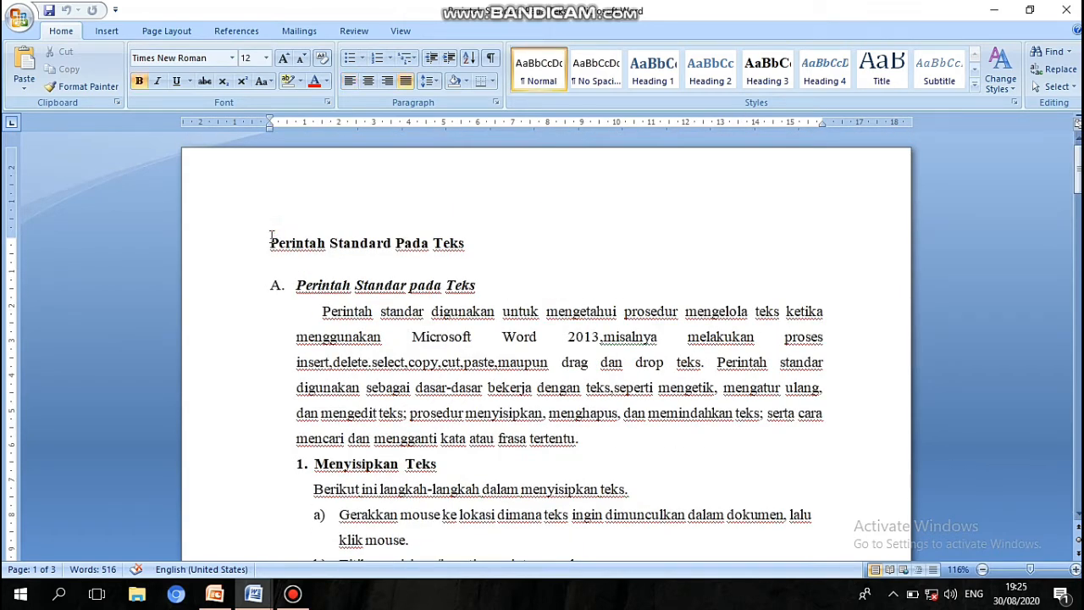
pyautogui.hotkey('ctrl', 'a')
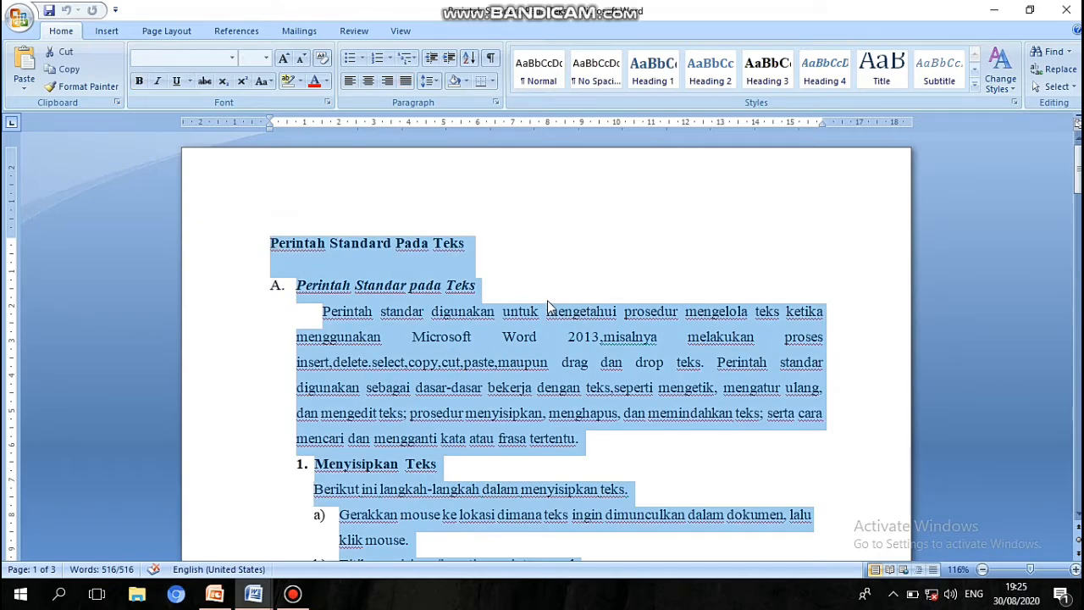
pyautogui.click(546, 276)
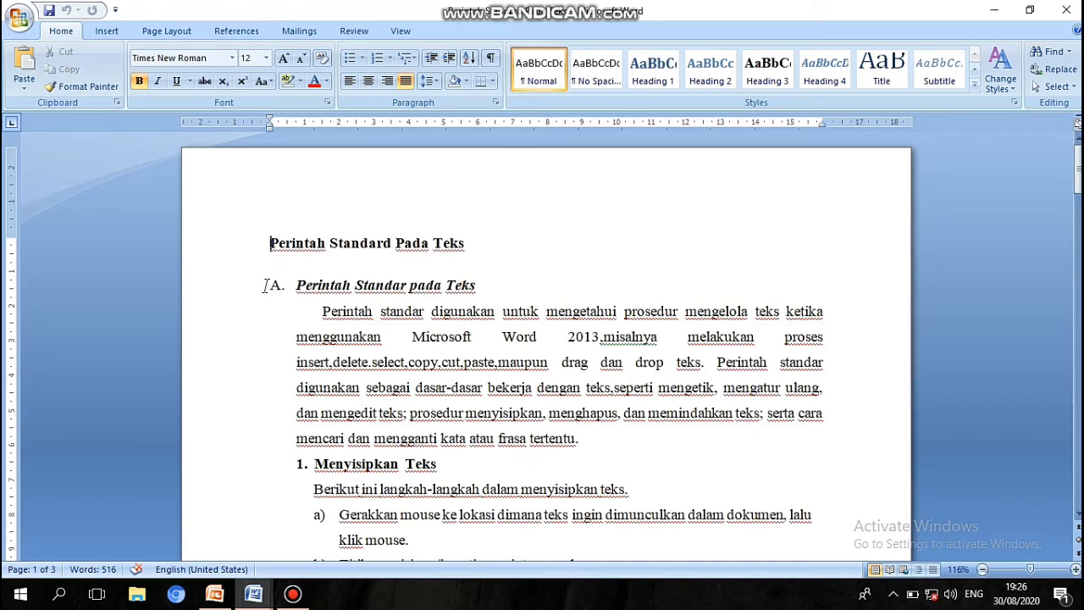
# Copy the section A heading Perintah Standar pada Teks together with the whole paragraph beneath it.
pyautogui.click(299, 292)
pyautogui.moveTo(299, 292); pyautogui.dragTo(582, 446)
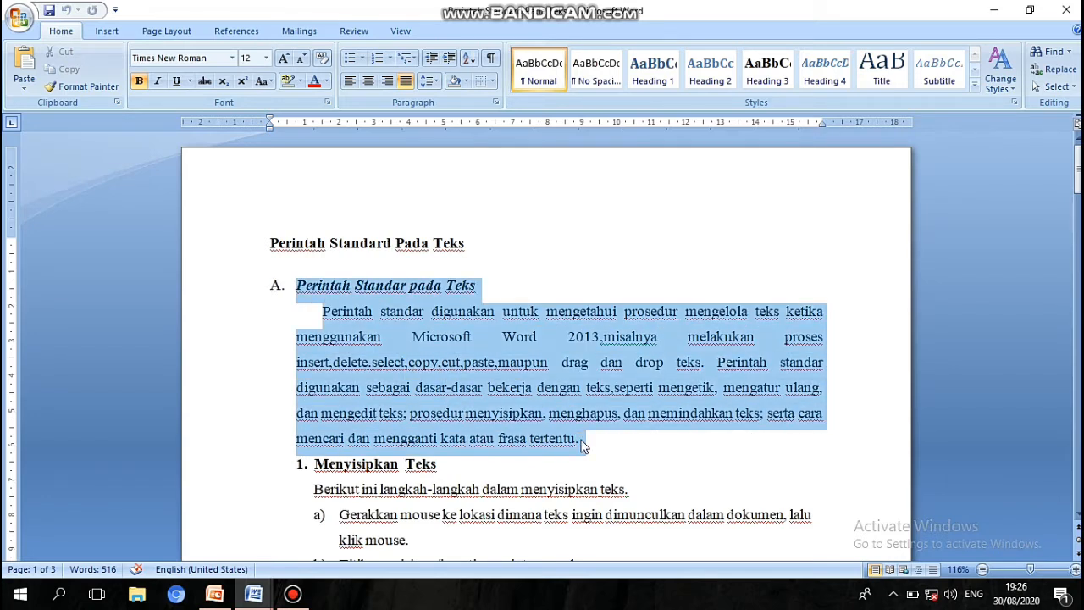
pyautogui.rightClick(551, 430)
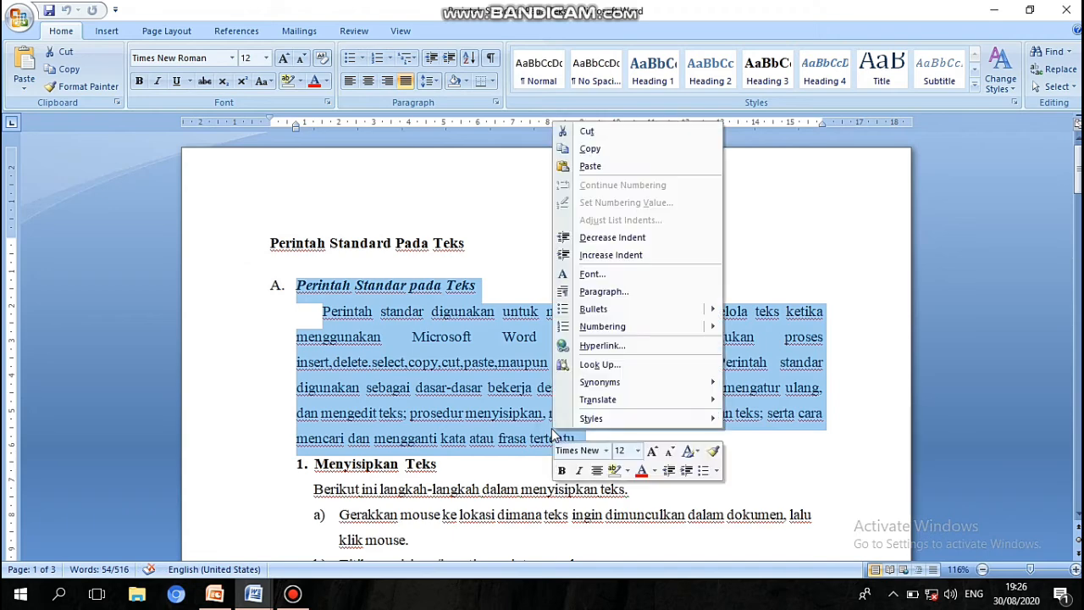
pyautogui.click(596, 151)
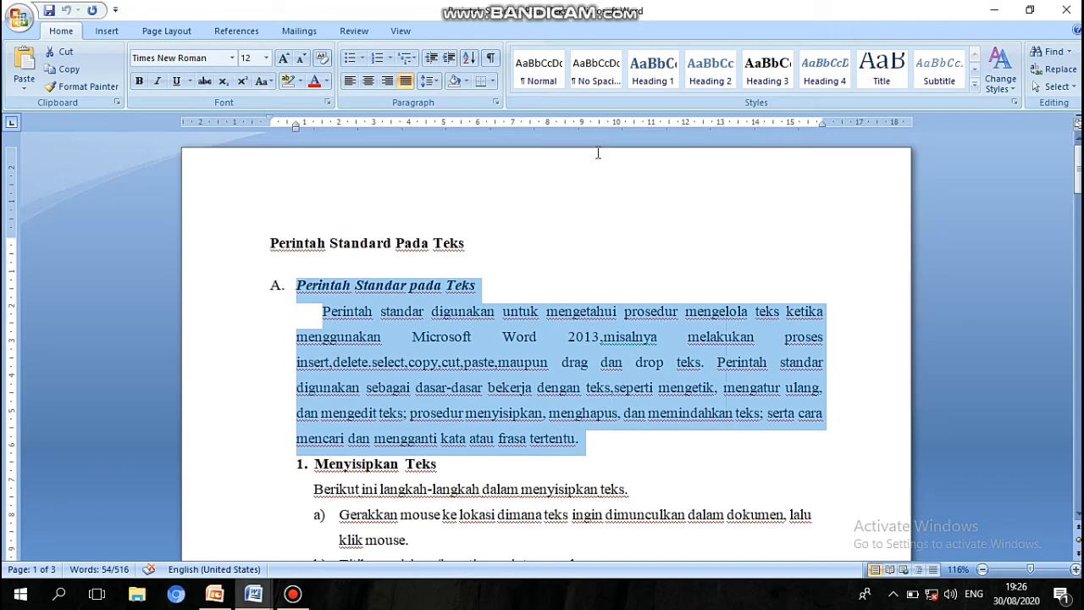
# Switch to Document2 and paste the copied section on a new left-aligned line below the SIMULASI DAN KOMUNIKASI title.
pyautogui.click(254, 596)
pyautogui.click(338, 527)
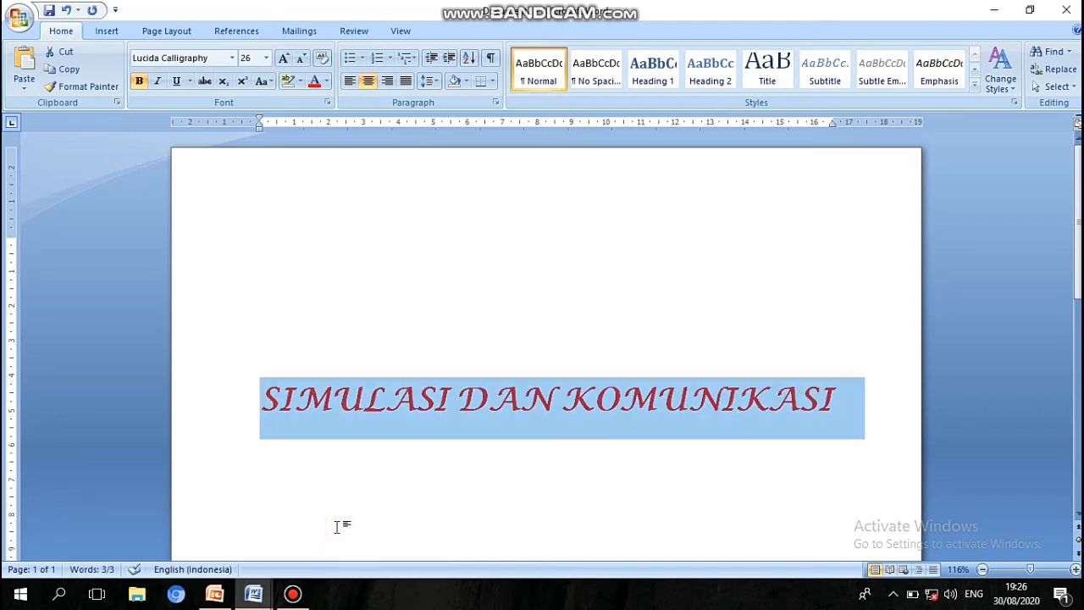
pyautogui.click(464, 468)
pyautogui.click(862, 385)
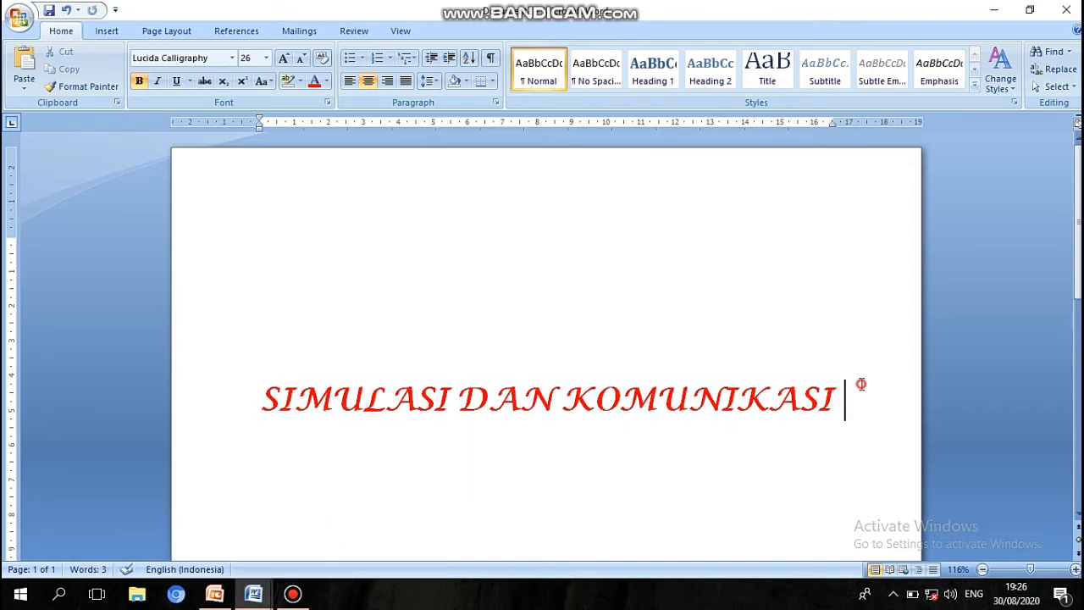
pyautogui.press('Return')
pyautogui.hotkey('ctrl', 'l')
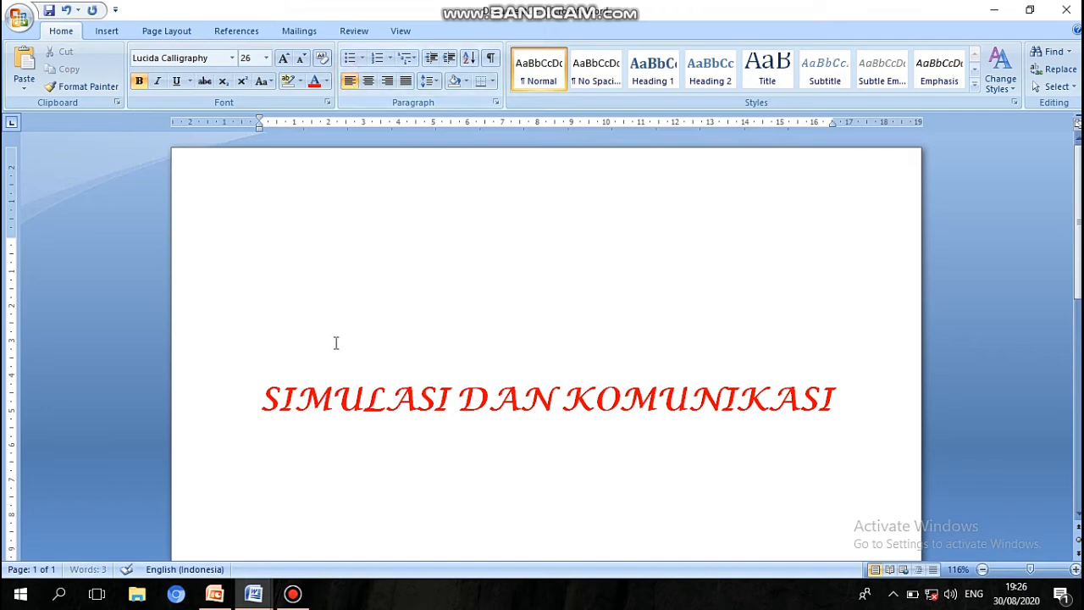
pyautogui.hotkey('ctrl', 'v')
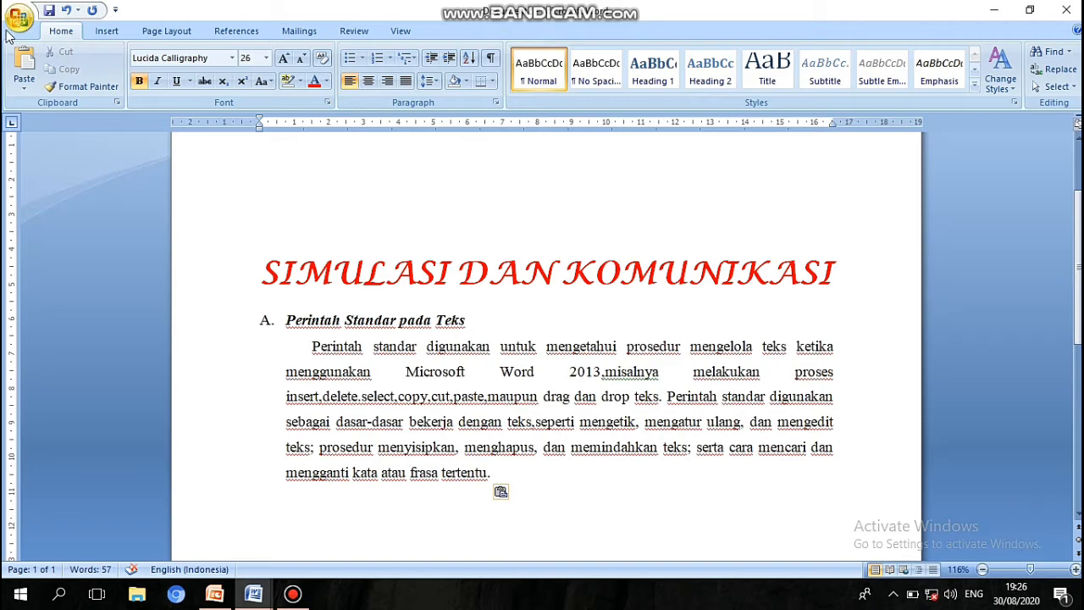
# Paste the copied section a second time below the first copy and delete the duplicate section B.
pyautogui.click(22, 69)
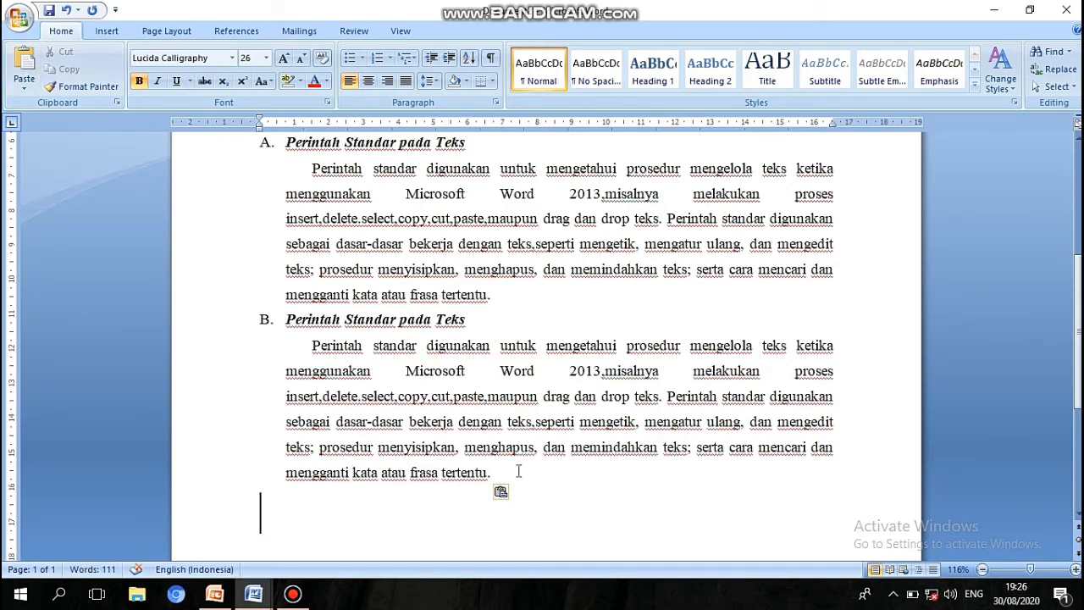
pyautogui.moveTo(518, 471); pyautogui.dragTo(282, 319)
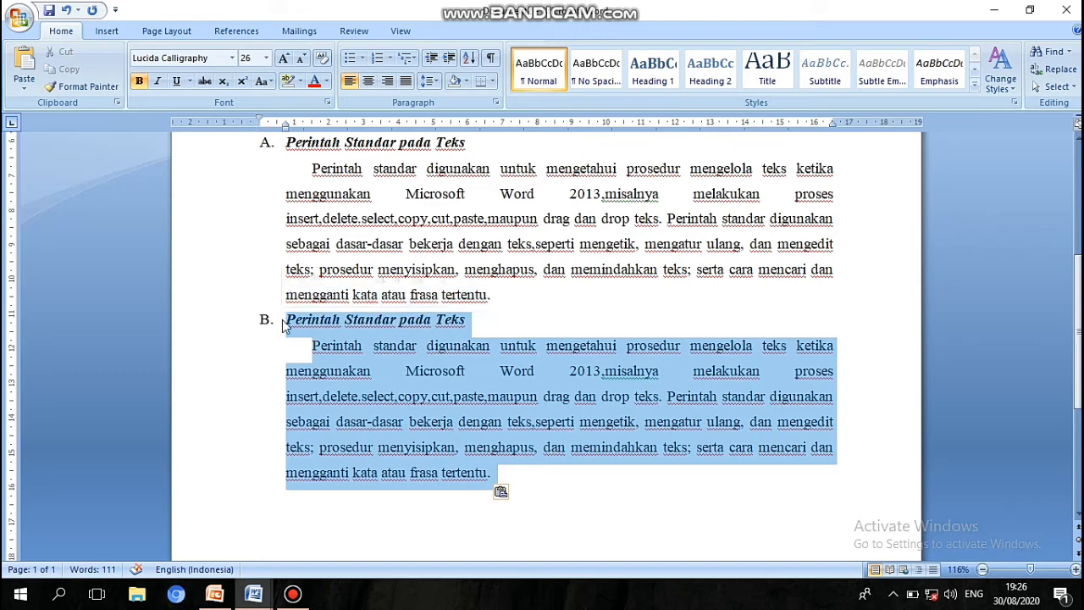
pyautogui.press('Delete')
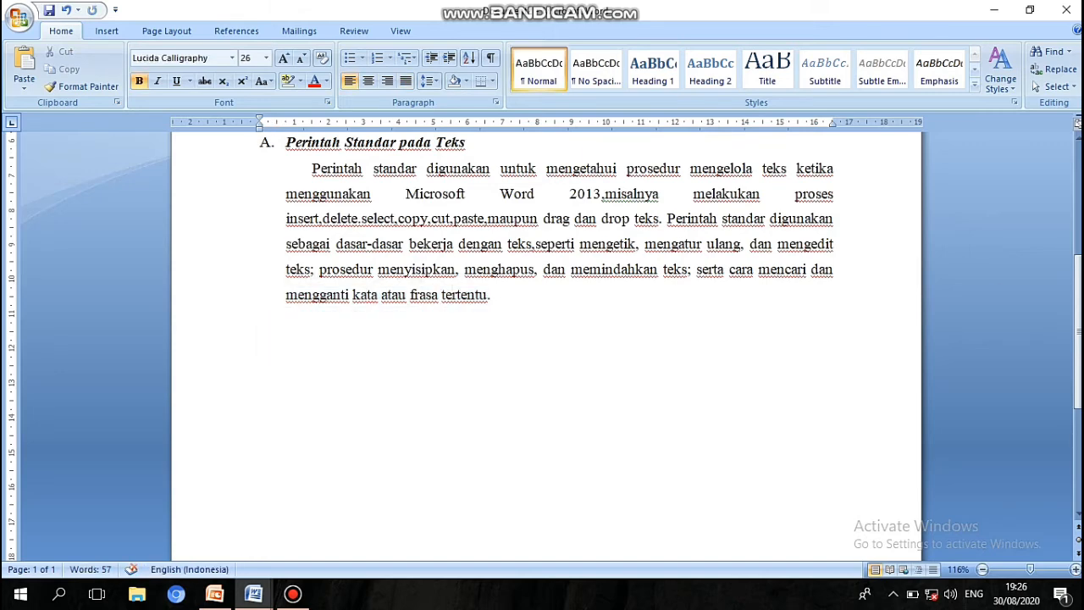
pyautogui.scroll(3, 282, 319)
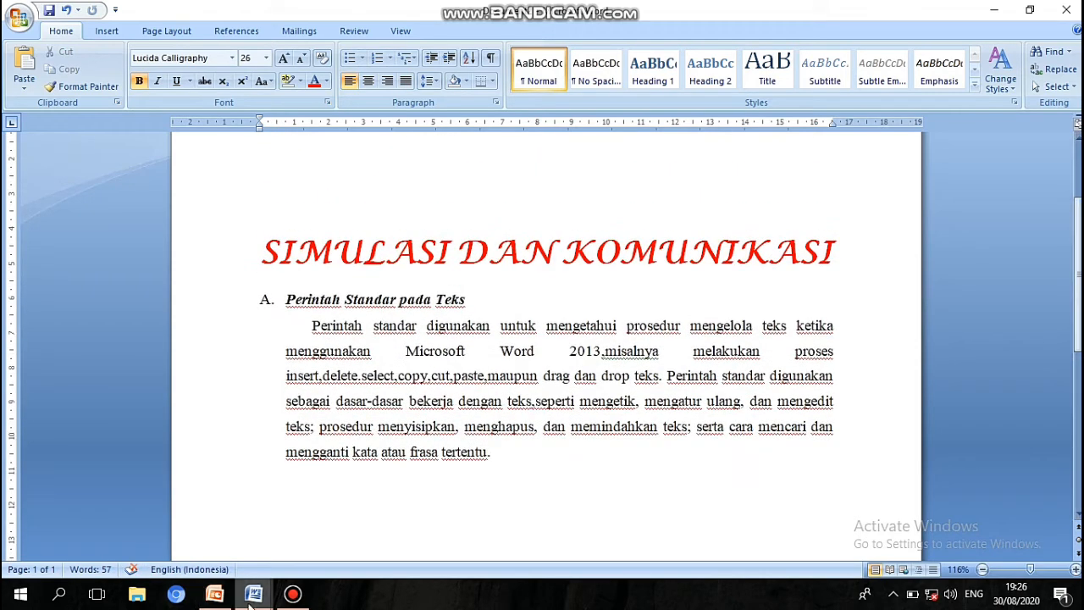
# Return to the Perintah Standard Pada Teks document, select all of its text and copy it.
pyautogui.moveTo(251, 600)
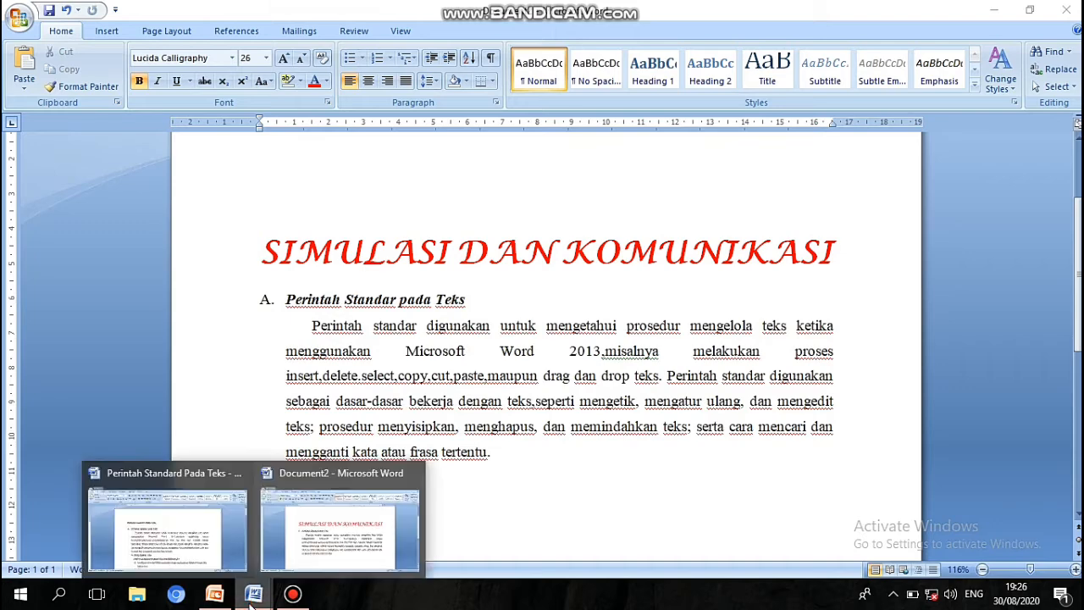
pyautogui.click(249, 522)
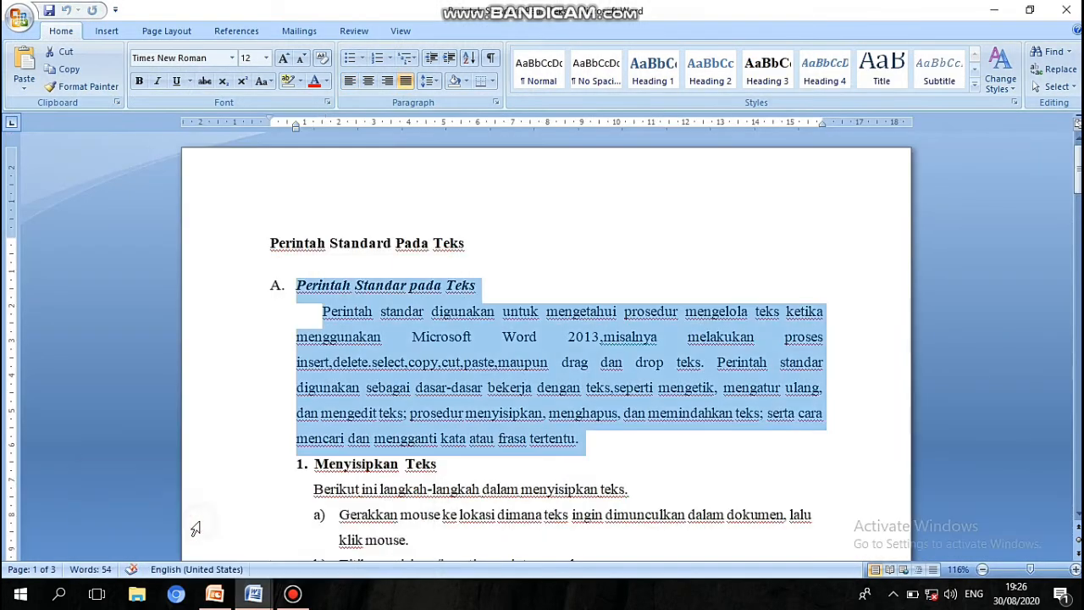
pyautogui.click(274, 253)
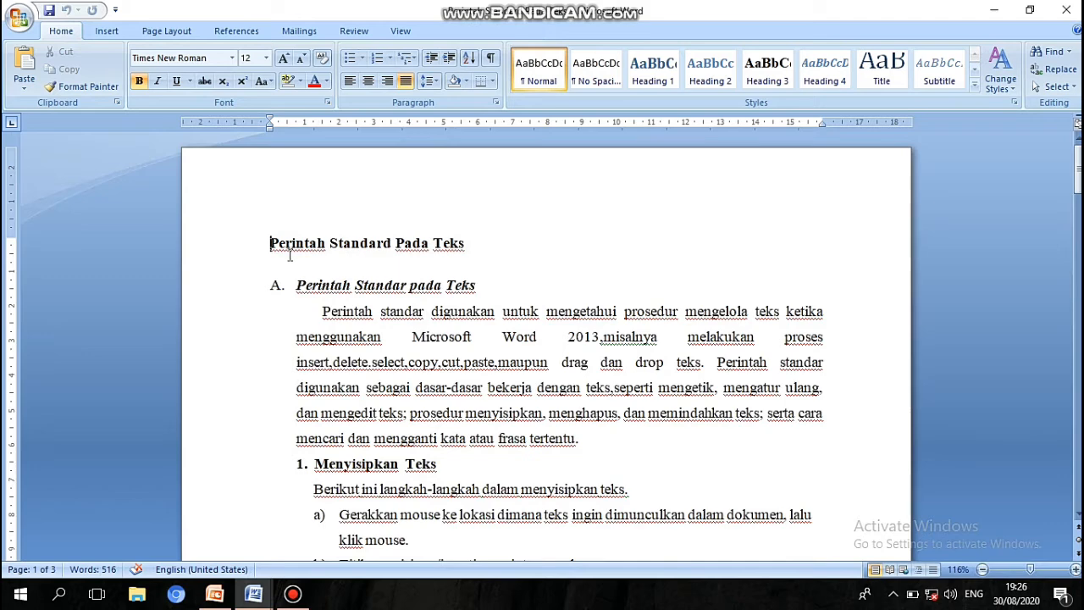
pyautogui.hotkey('ctrl', 'a')
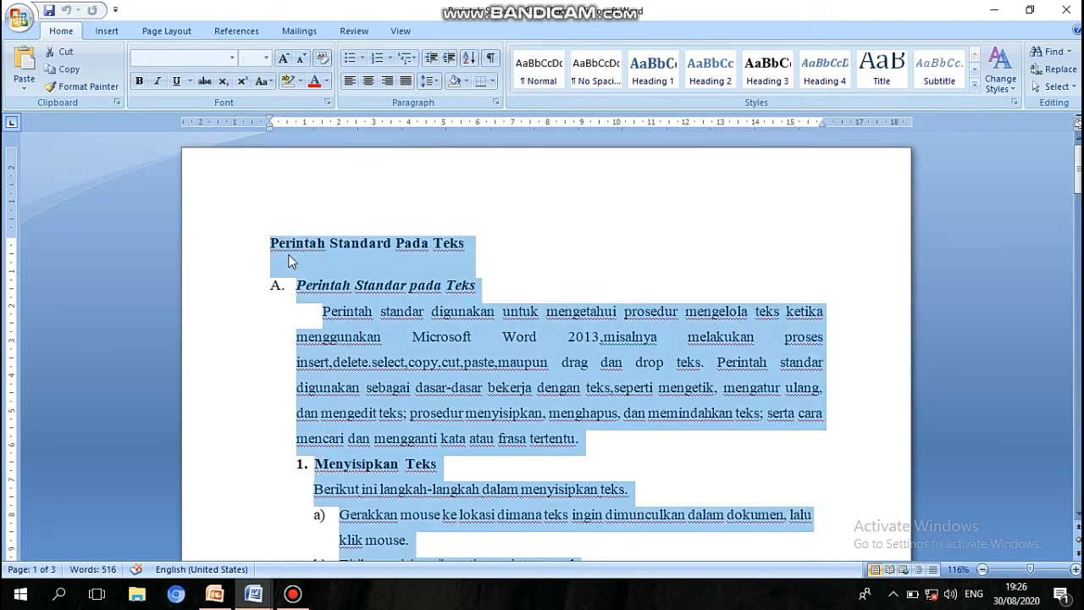
pyautogui.rightClick(354, 271)
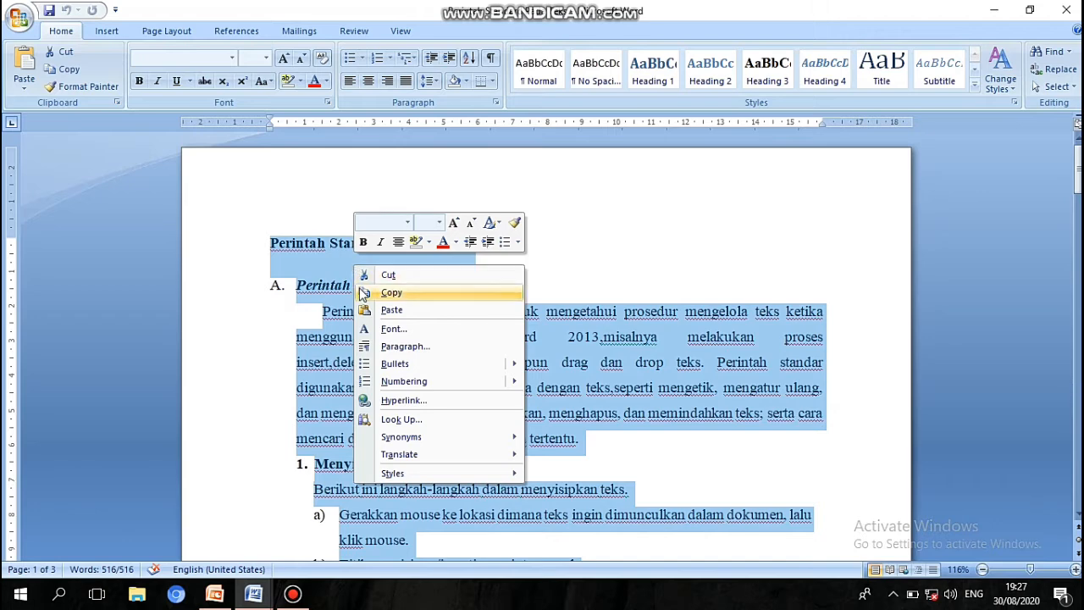
pyautogui.click(372, 292)
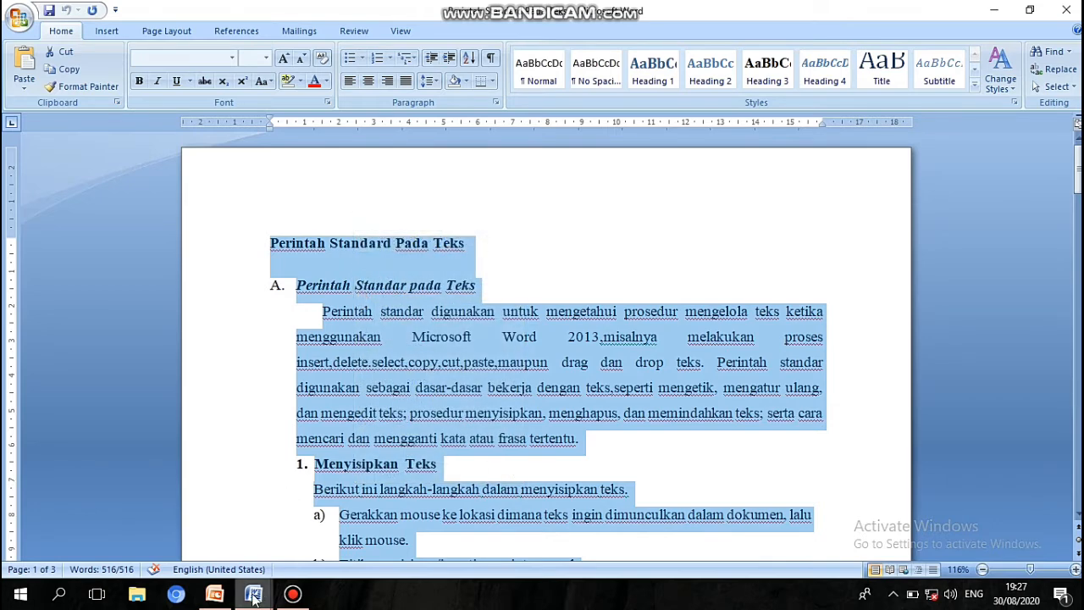
# Paste the entire copied document after a blank line below section A in Document2, and undo the paste.
pyautogui.click(253, 594)
pyautogui.click(328, 546)
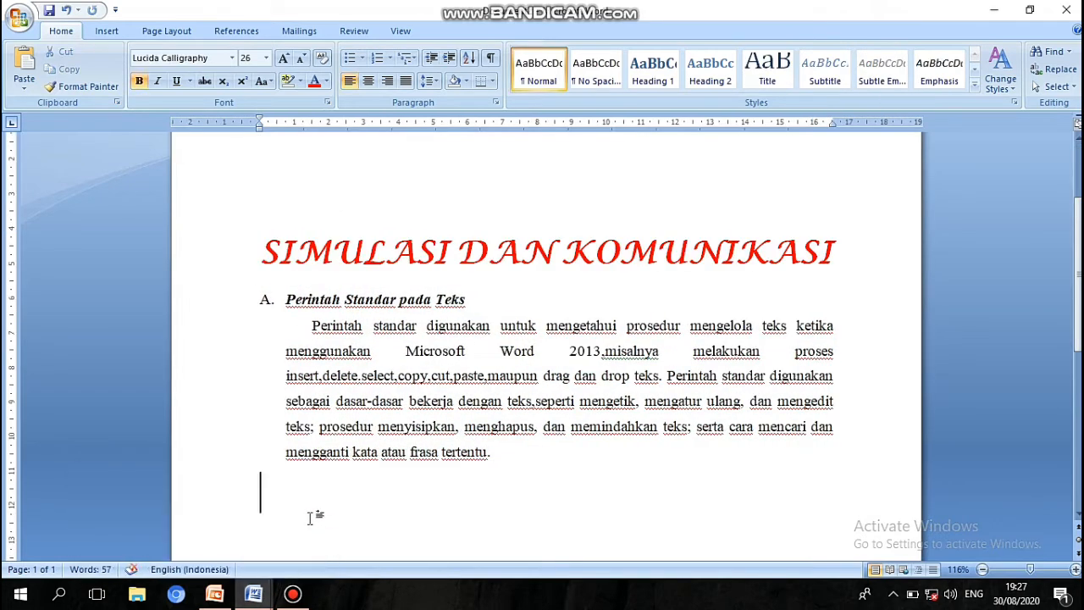
pyautogui.press('Return')
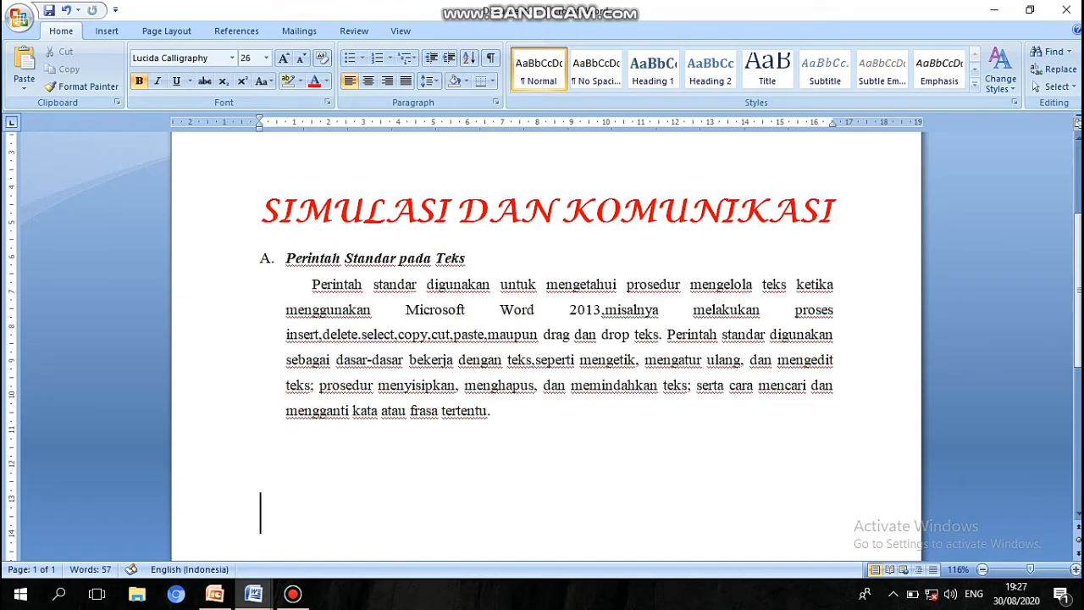
pyautogui.rightClick(302, 523)
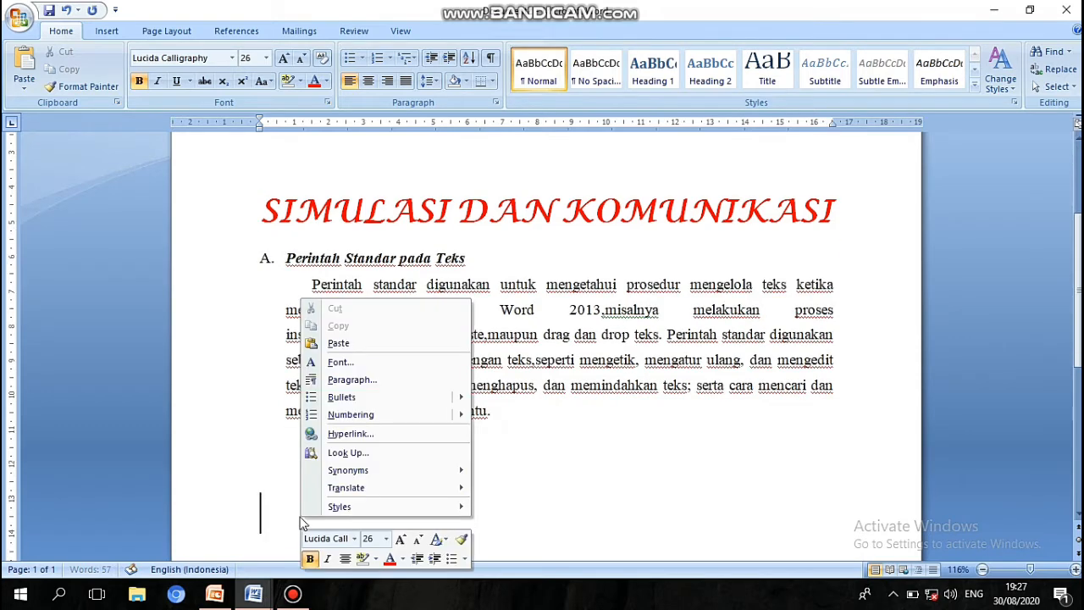
pyautogui.click(357, 342)
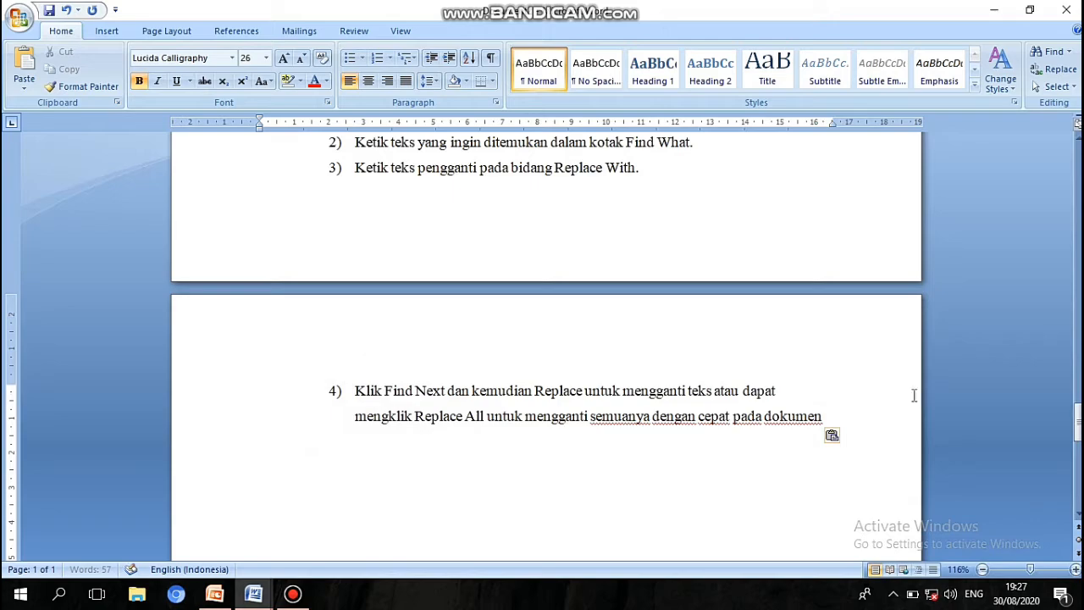
pyautogui.moveTo(1077, 423); pyautogui.dragTo(1052, 195)
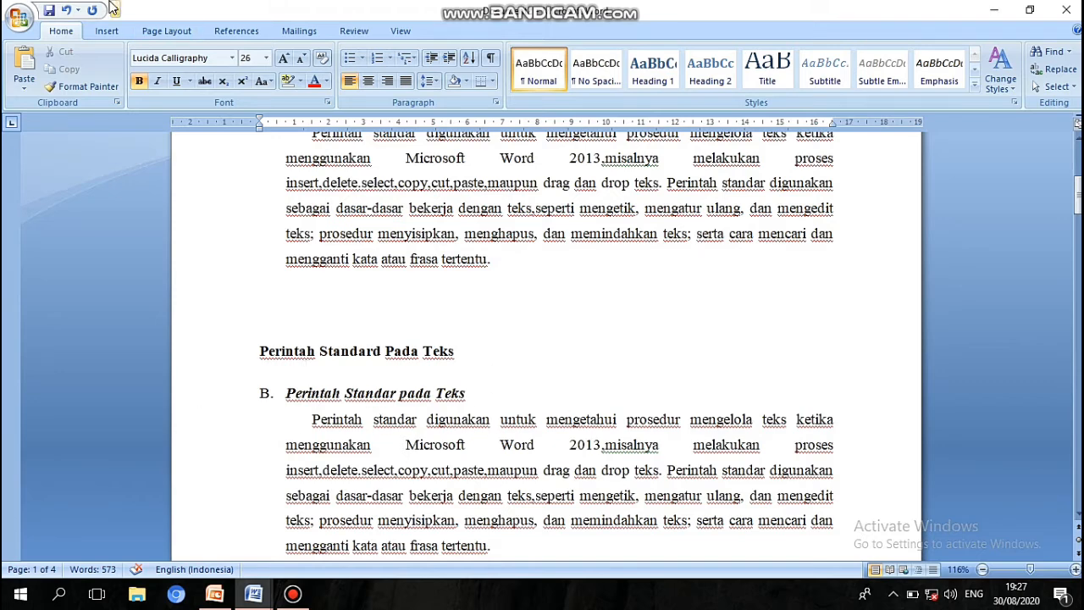
pyautogui.click(68, 9)
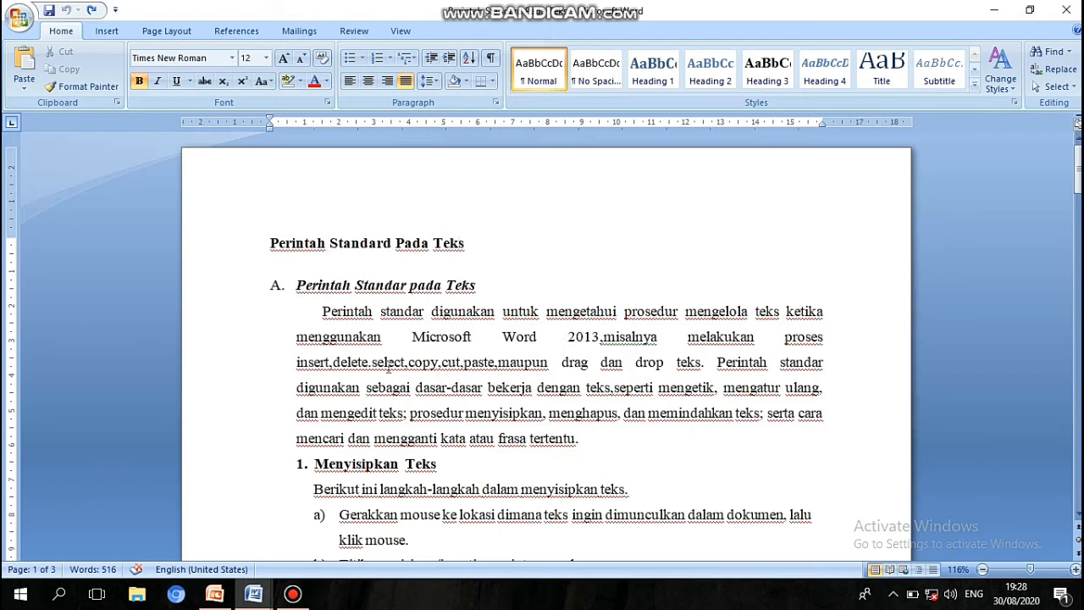
# Move the section A heading to the end of the introductory sentence under Menyisipkan Teks, undo the move and deselect the heading.
pyautogui.click(297, 285)
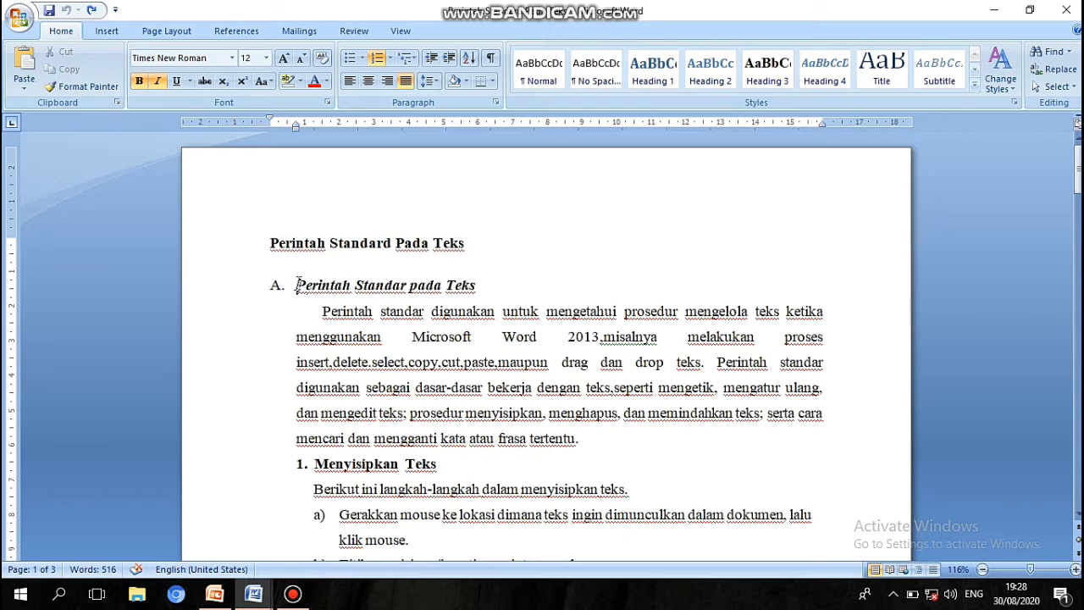
pyautogui.moveTo(297, 285); pyautogui.dragTo(498, 284)
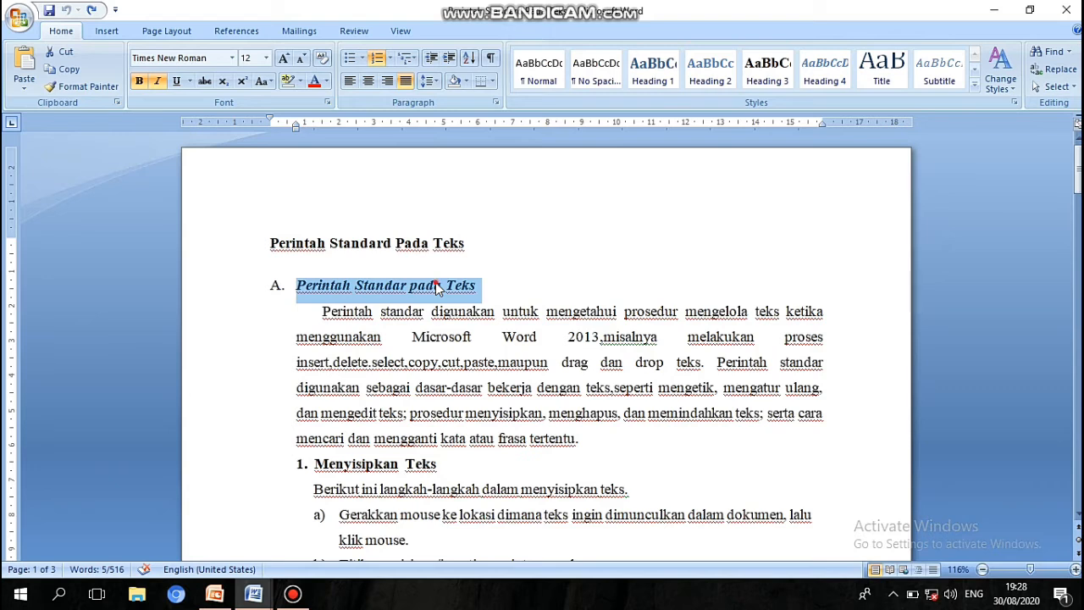
pyautogui.moveTo(436, 288); pyautogui.dragTo(641, 506)
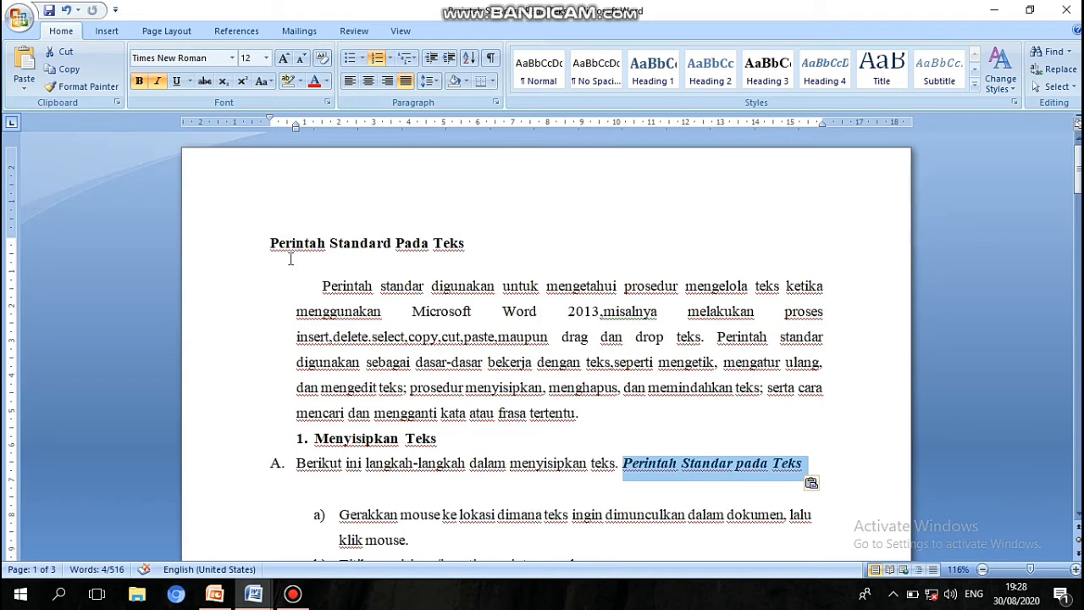
pyautogui.click(68, 11)
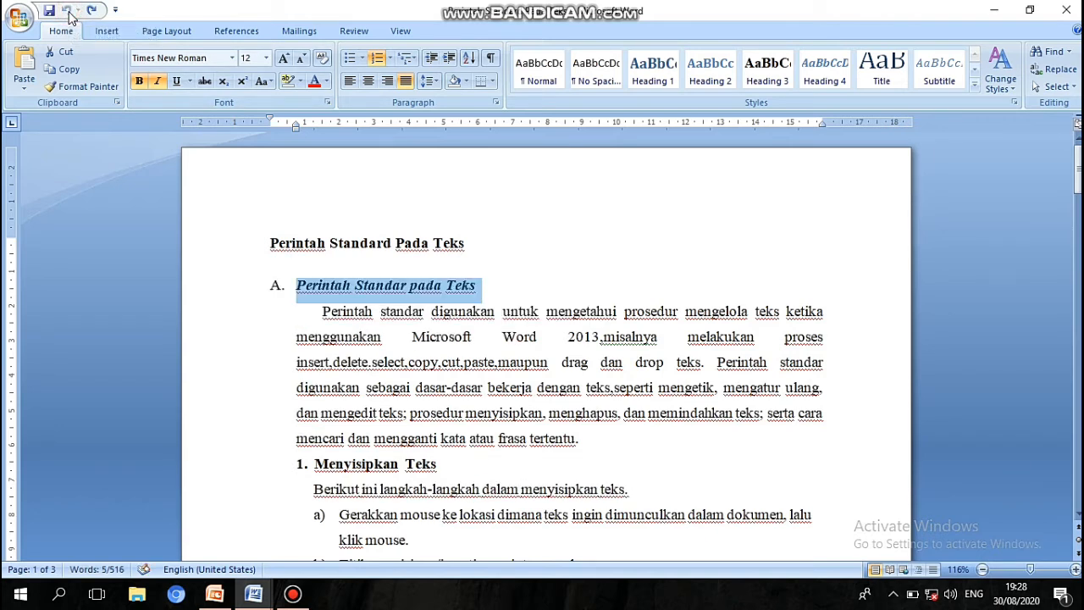
pyautogui.click(504, 321)
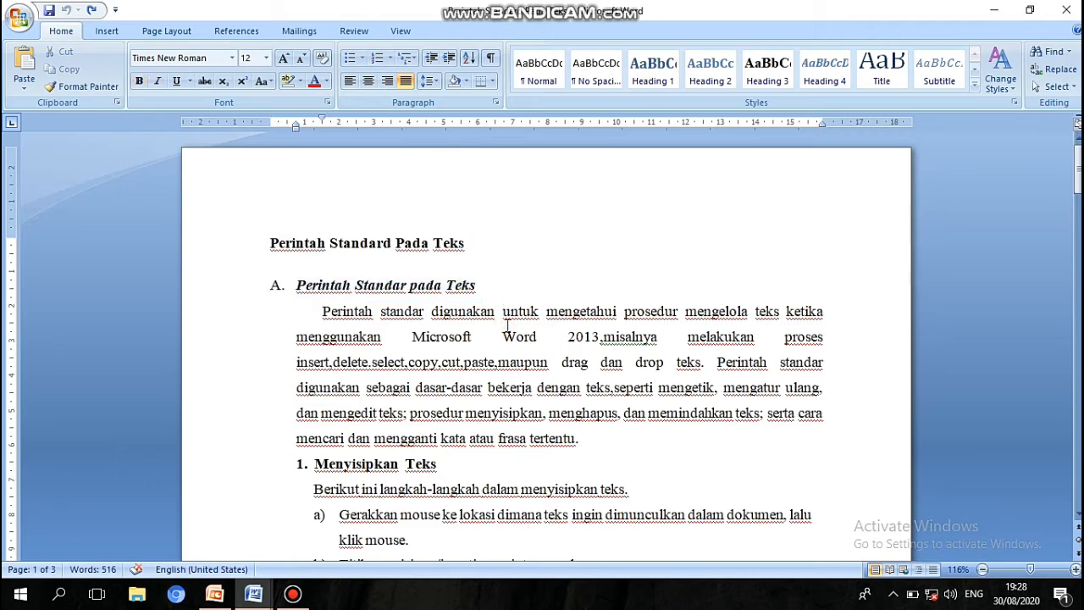
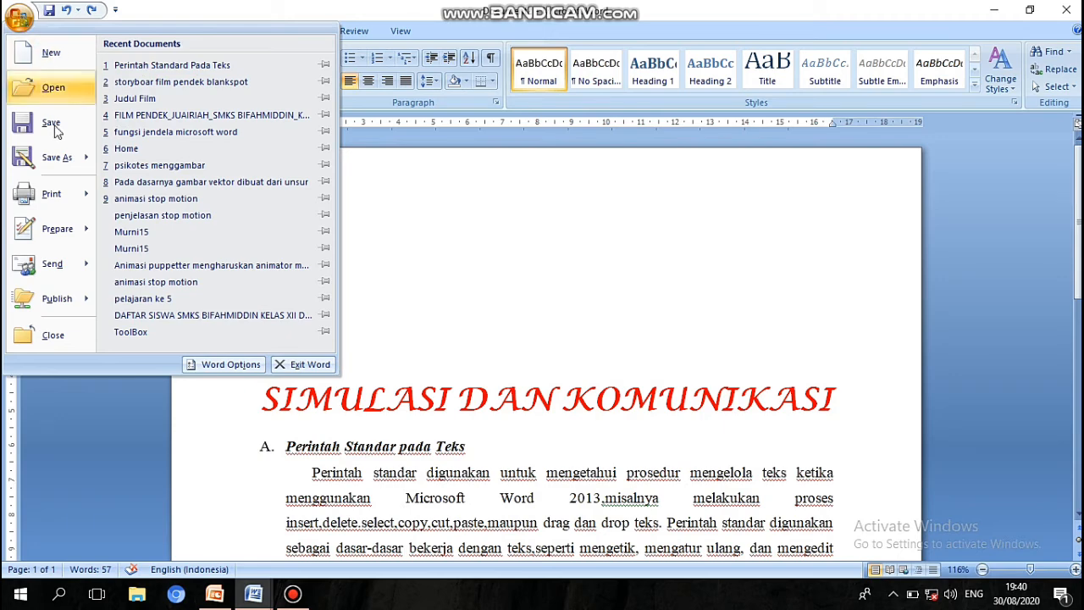
# Save the document to the data (D:) drive as a Word Document, naming it "tugas simdik" followed by the author's name.
pyautogui.moveTo(56, 159)
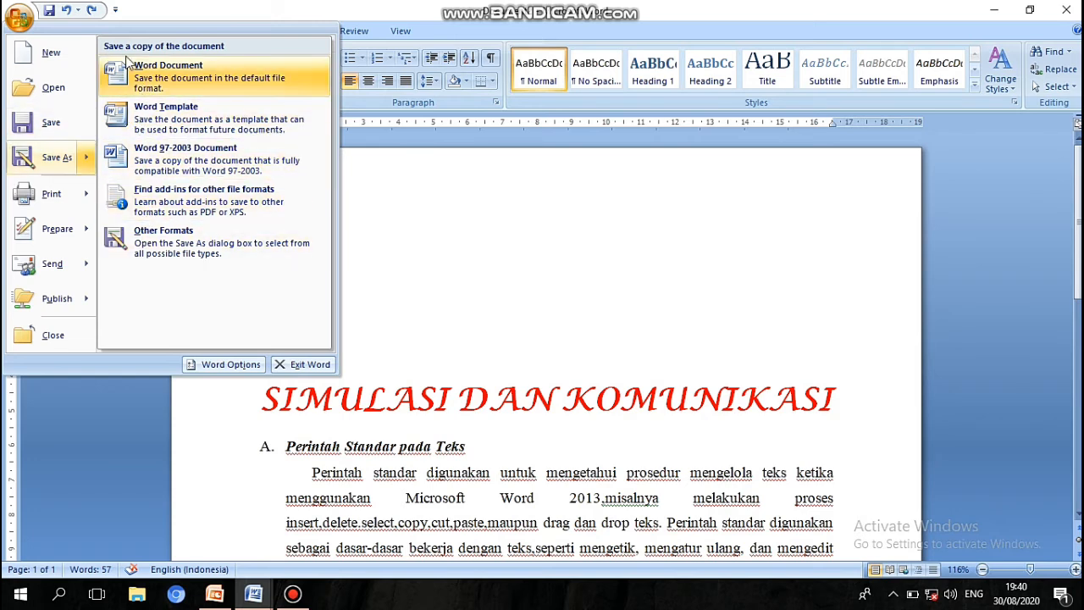
pyautogui.click(49, 157)
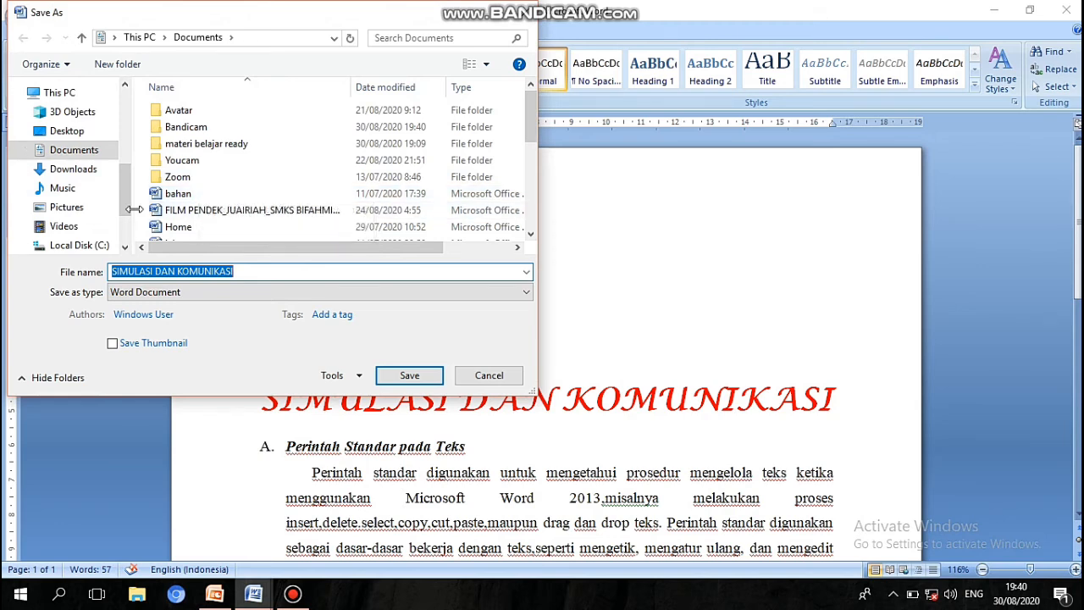
pyautogui.moveTo(120, 192)
pyautogui.mouseDown()
pyautogui.moveTo(125, 212)
pyautogui.moveTo(119, 115)
pyautogui.moveTo(124, 210)
pyautogui.mouseUp()
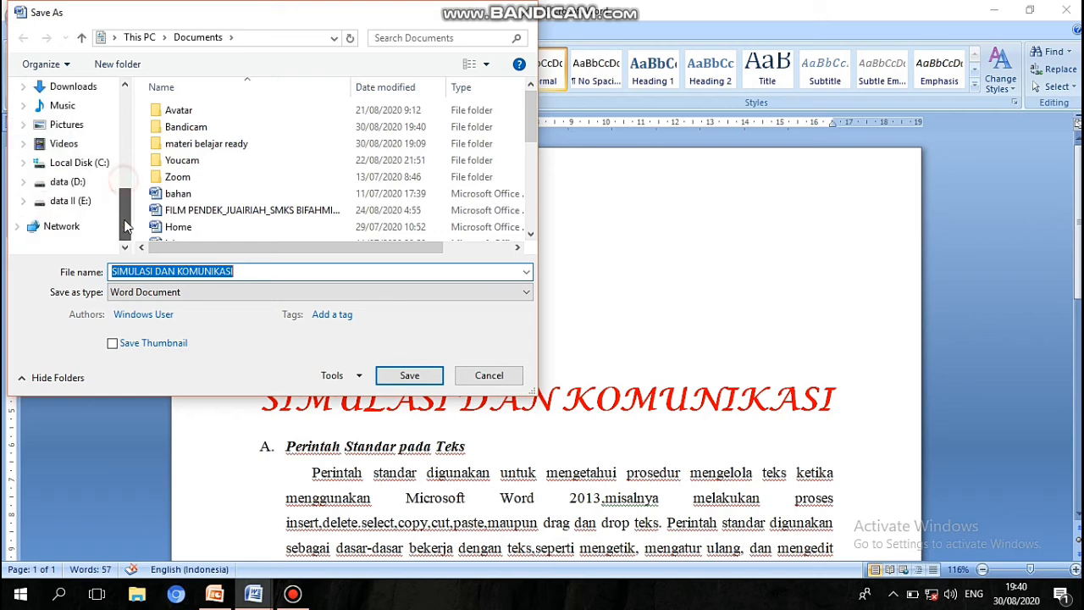
pyautogui.click(75, 184)
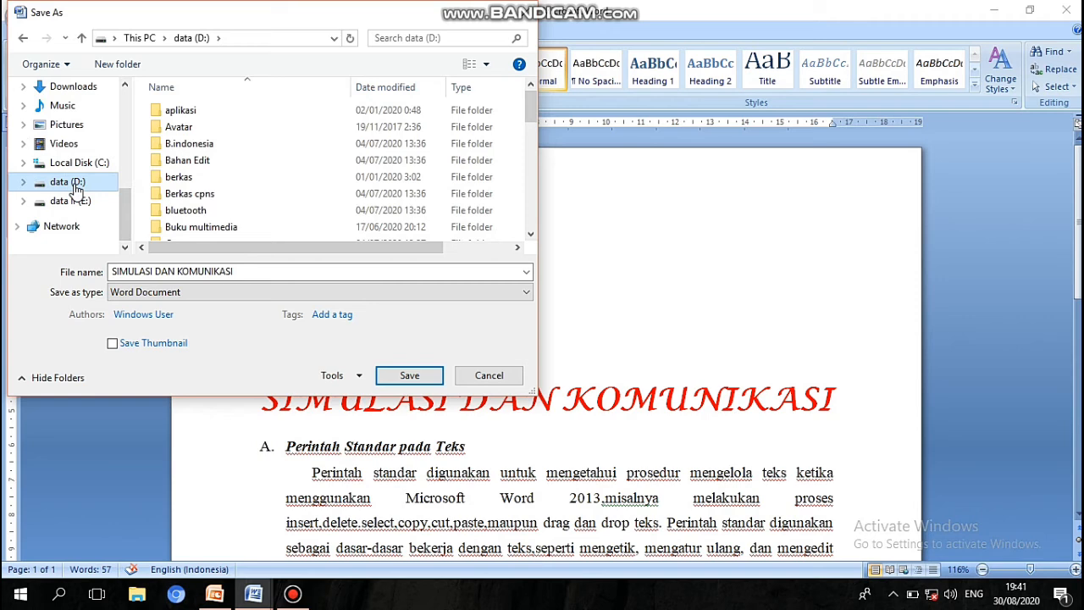
pyautogui.click(243, 268)
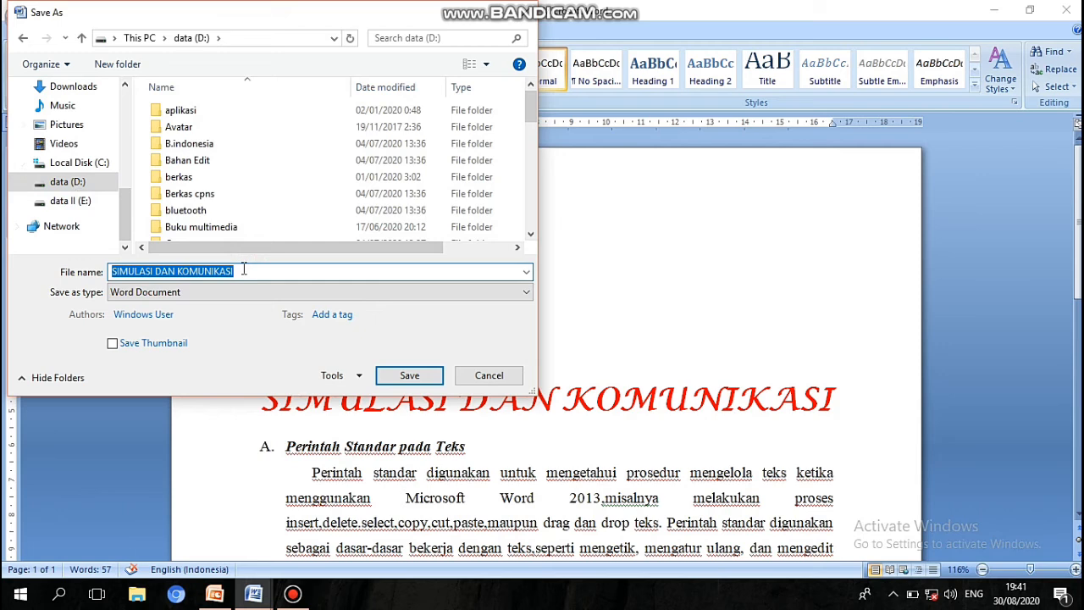
pyautogui.press('BackSpace')
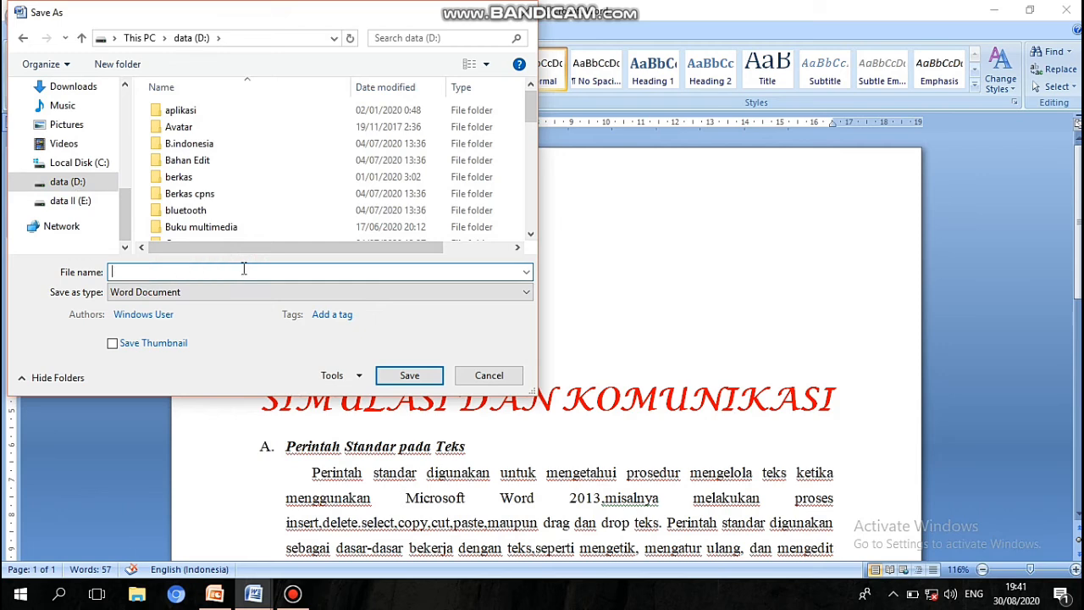
pyautogui.write('tugas simdik hijriyah')
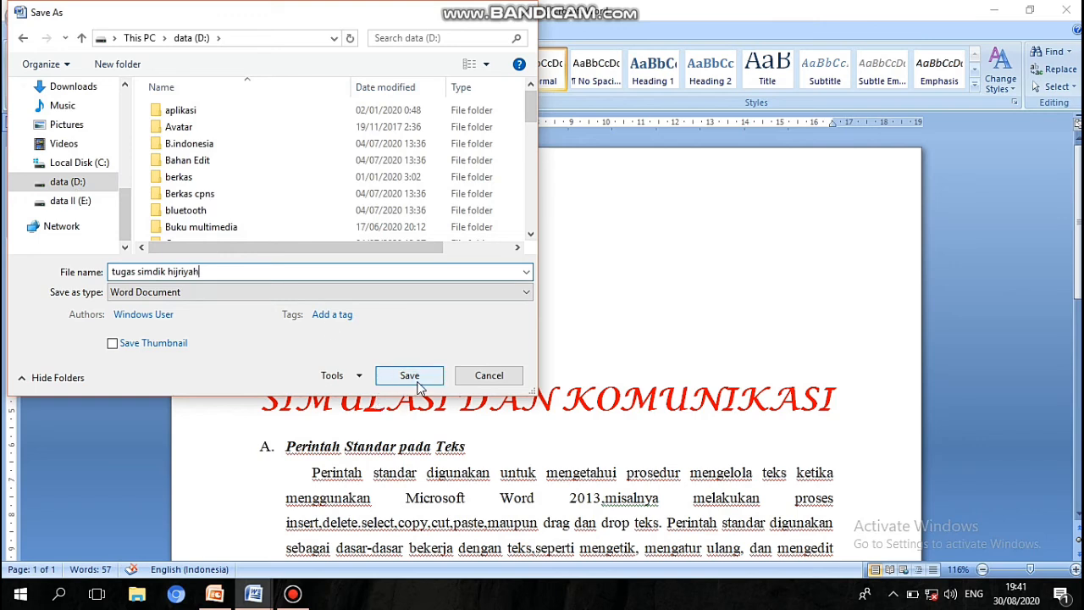
pyautogui.click(391, 293)
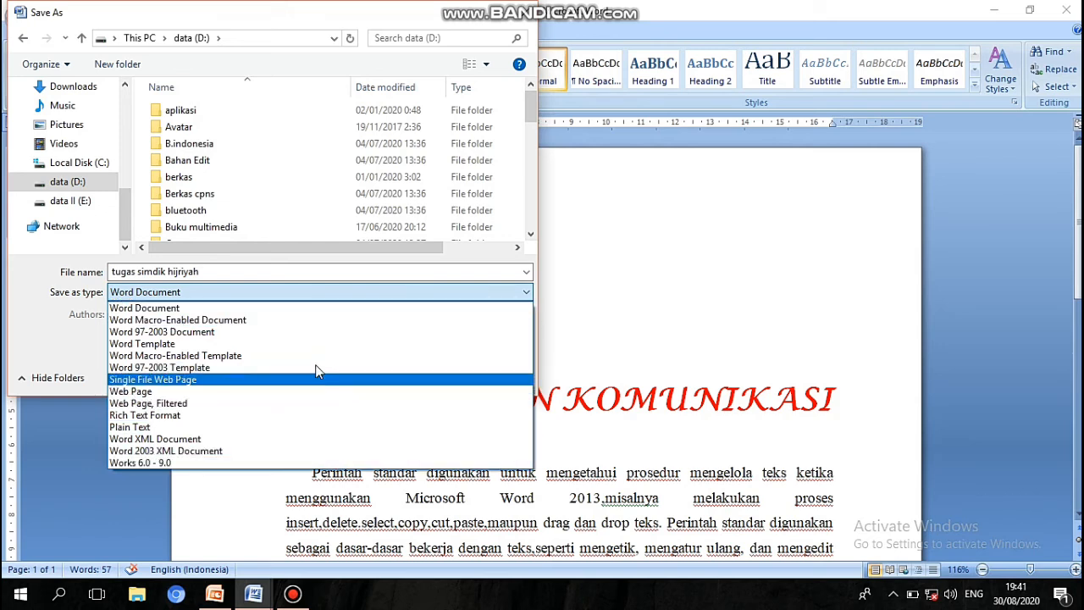
pyautogui.click(302, 309)
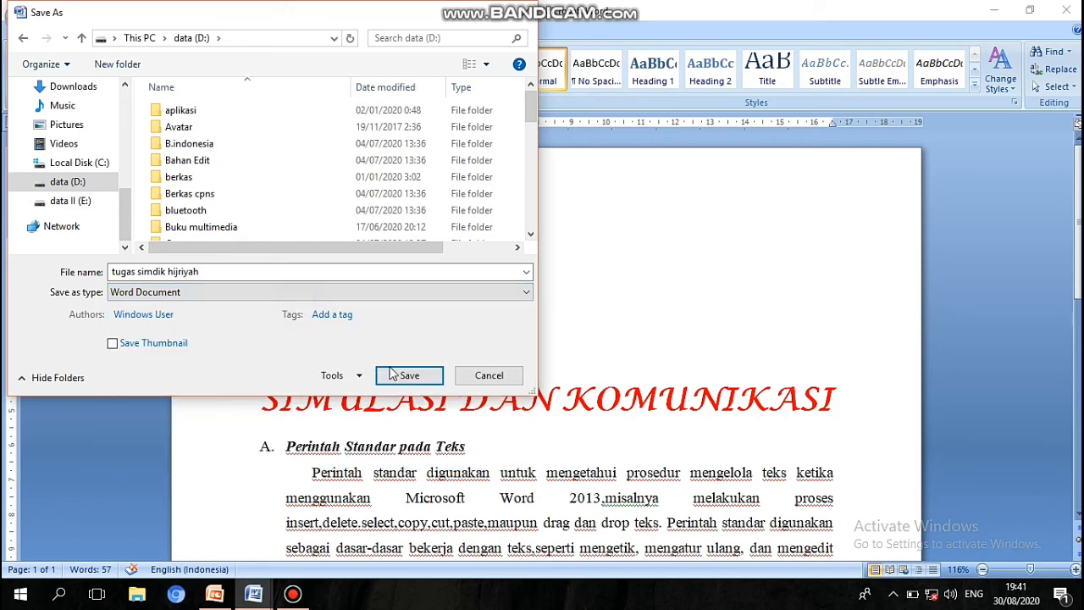
pyautogui.click(415, 375)
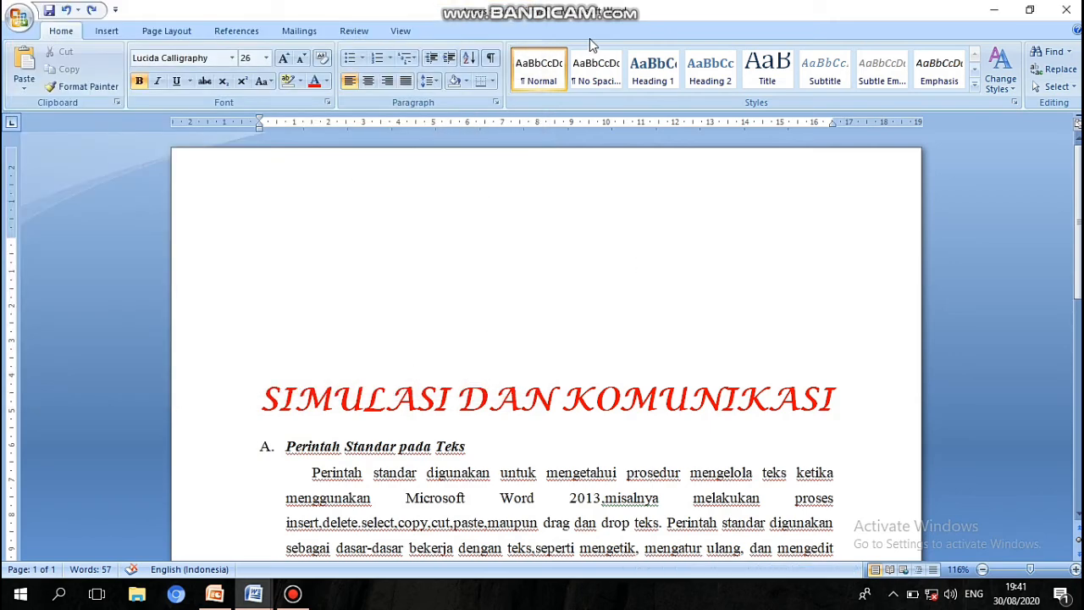
# Minimize the open documents, browse to the data (D:) drive in File Explorer and open the newly saved tugas simdik document.
pyautogui.click(996, 9)
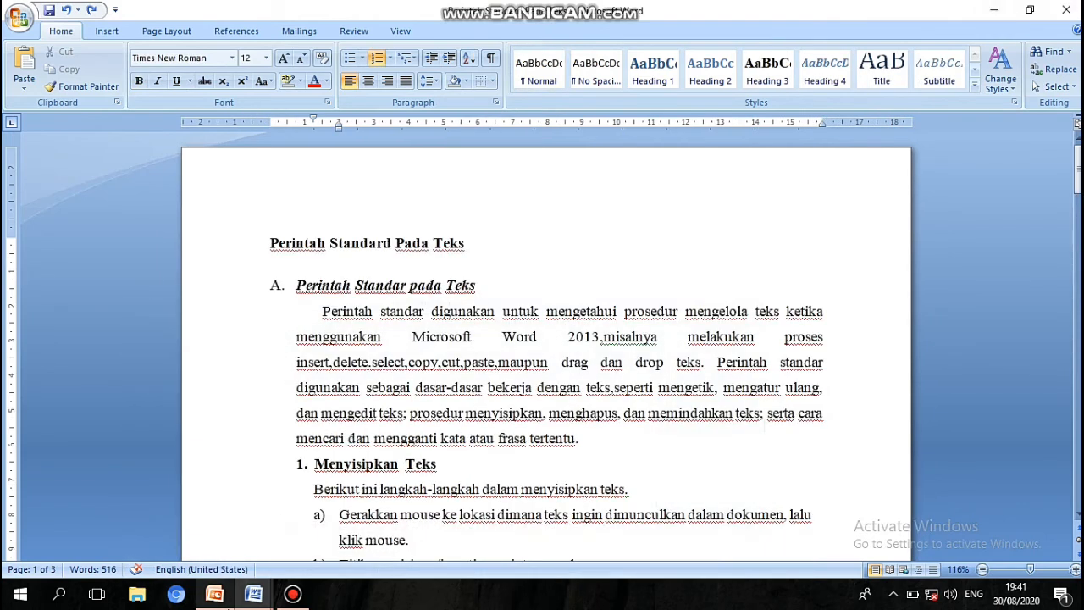
pyautogui.click(995, 10)
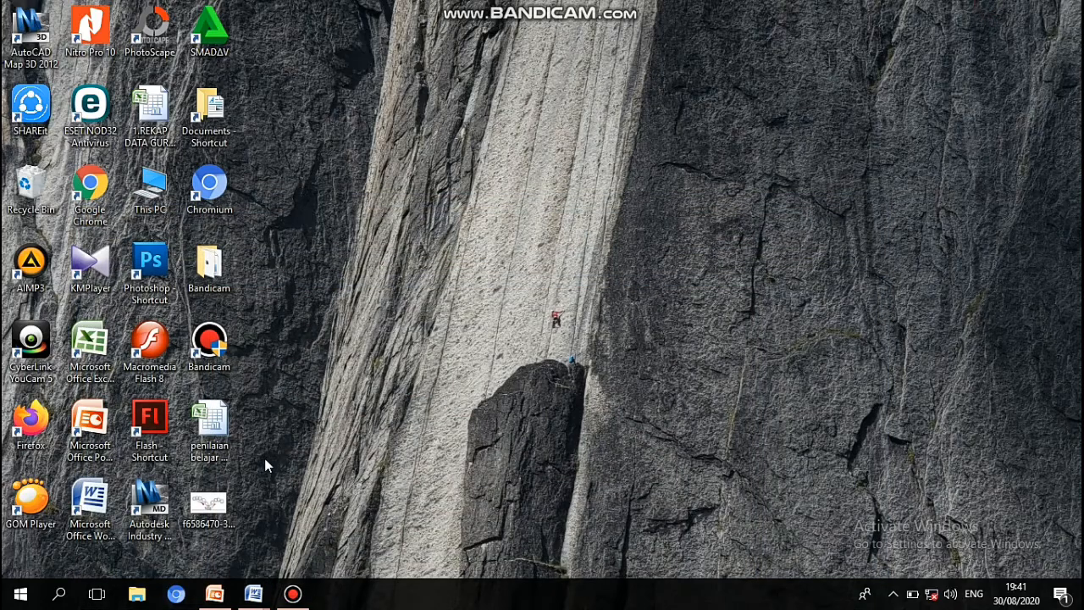
pyautogui.click(136, 594)
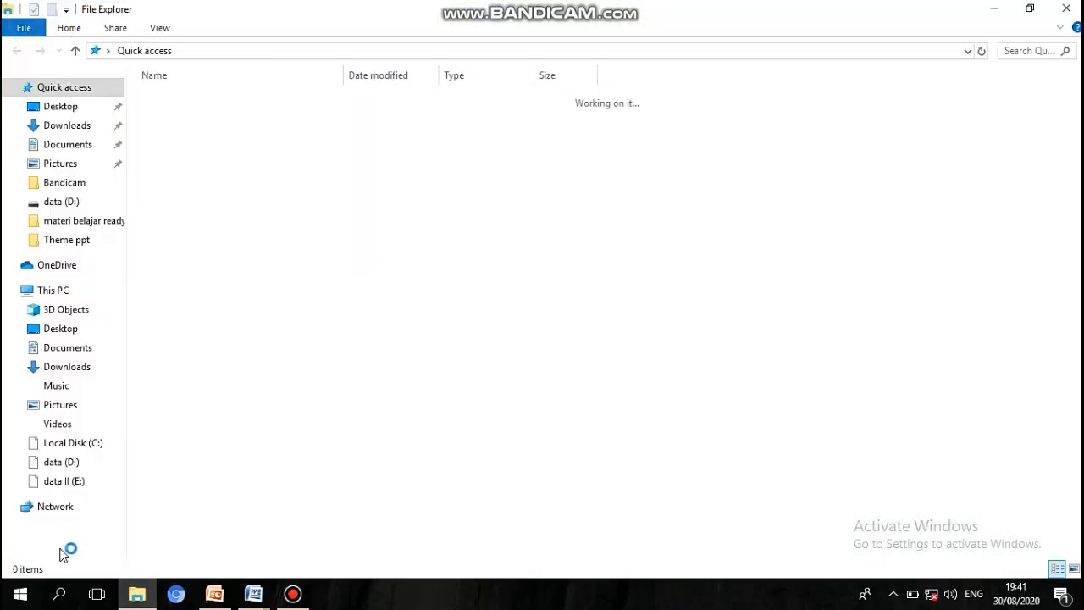
pyautogui.click(53, 464)
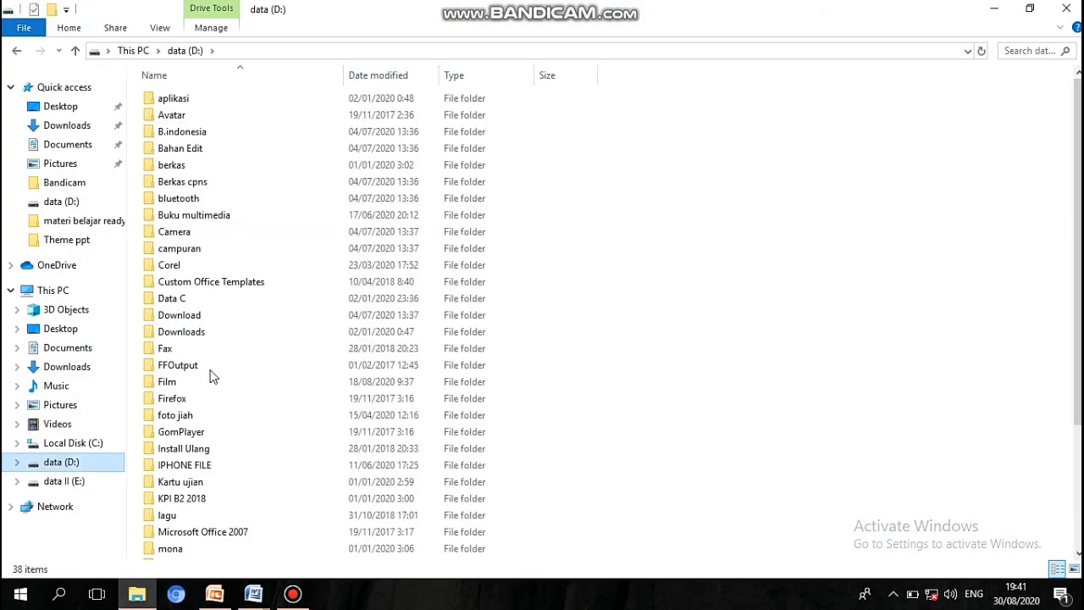
pyautogui.scroll(-3, 593, 322)
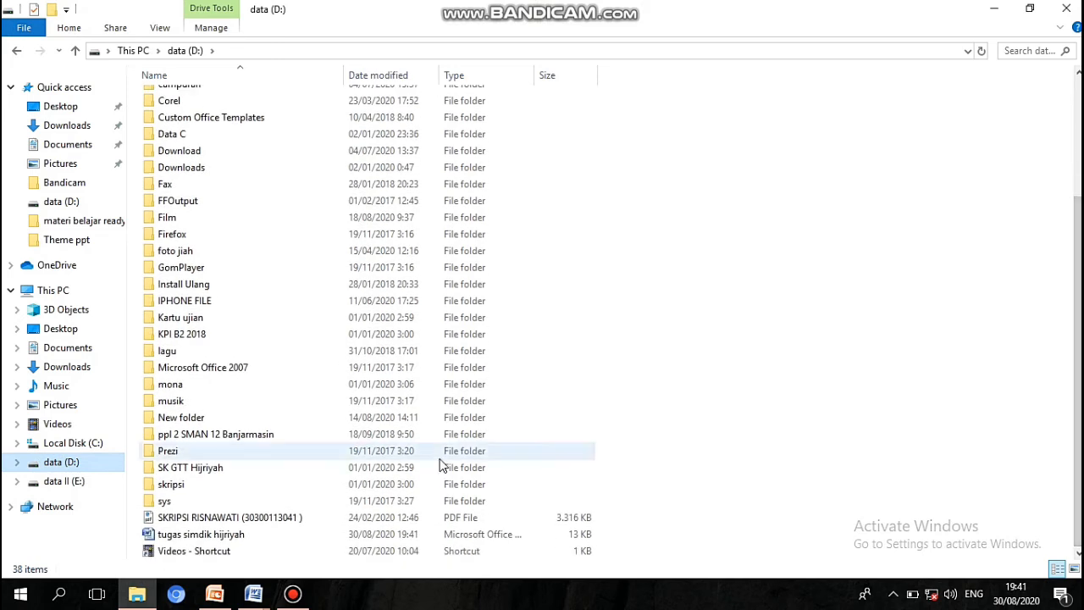
pyautogui.doubleClick(161, 536)
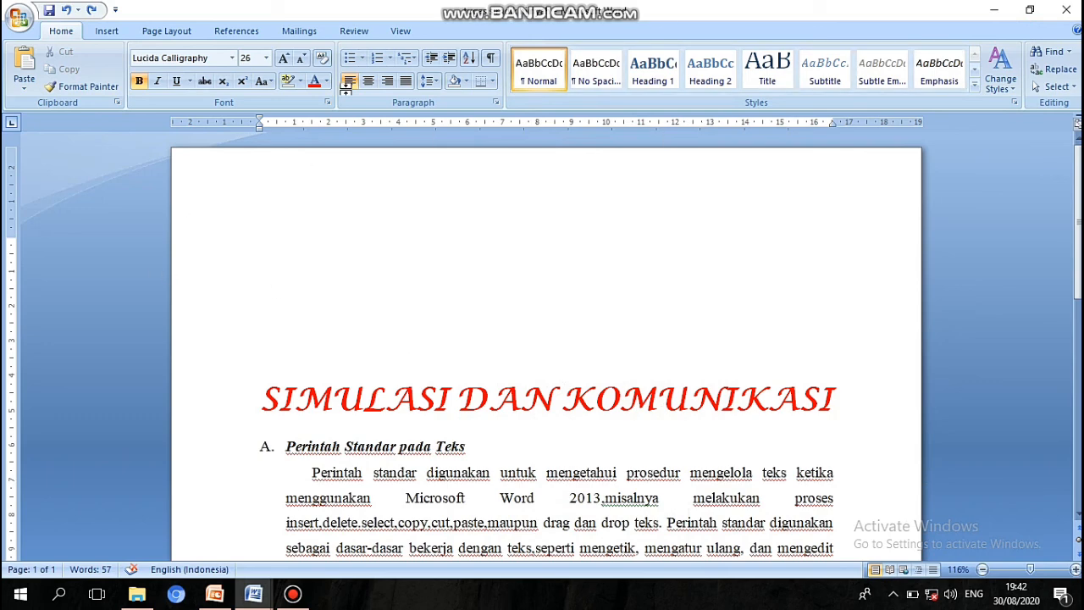
# Delete the blank lines above the SIMULASI DAN KOMUNIKASI title and place the cursor at the start of the title.
pyautogui.click(386, 332)
pyautogui.moveTo(263, 388); pyautogui.dragTo(709, 293)
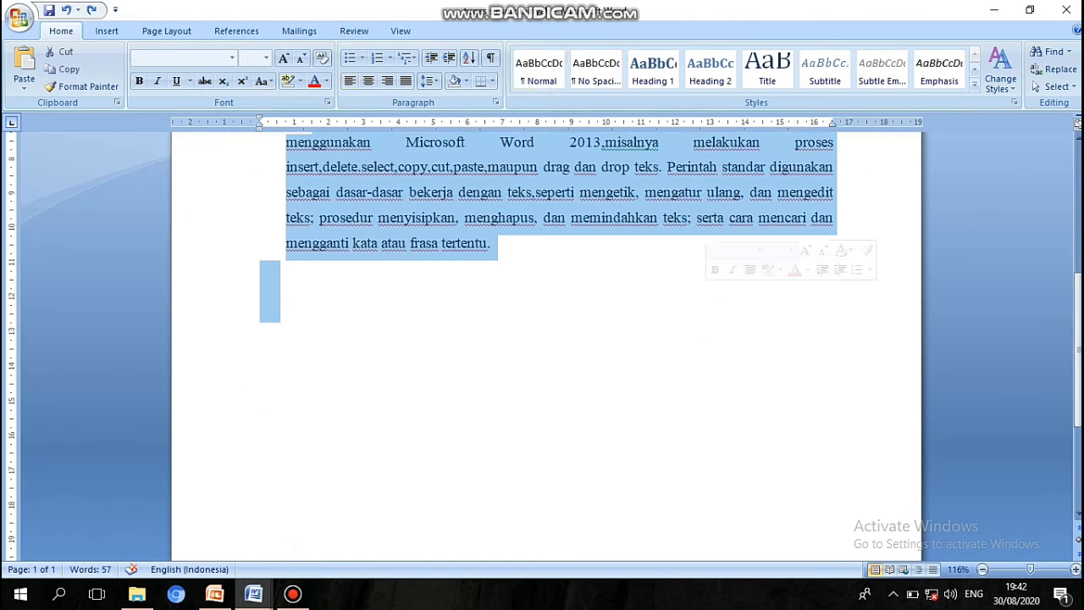
pyautogui.scroll(4, 416, 364)
pyautogui.click(382, 343)
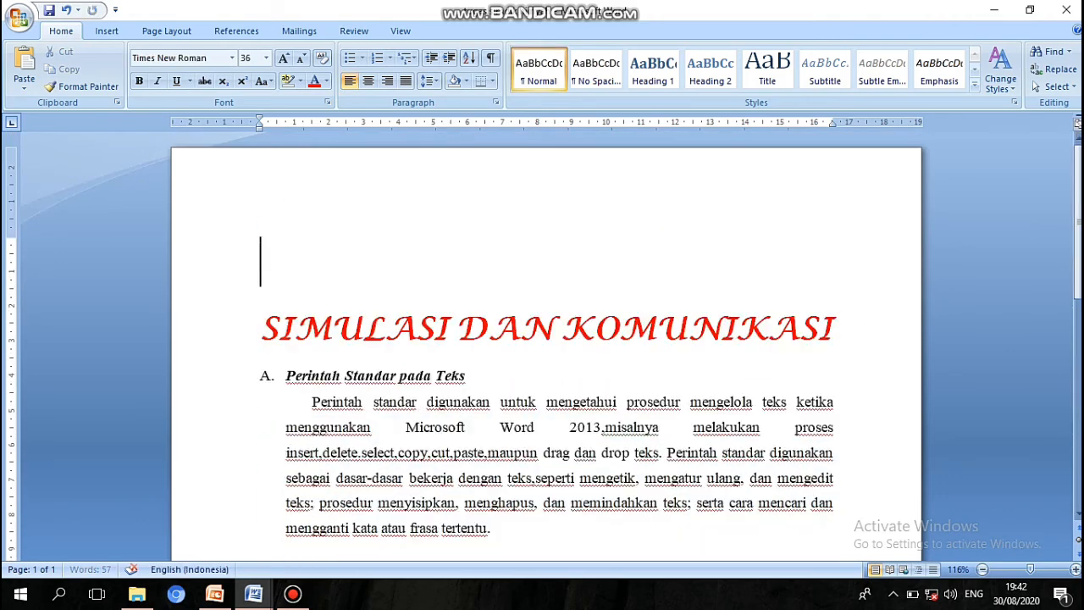
pyautogui.press('Down')
pyautogui.press('BackSpace')
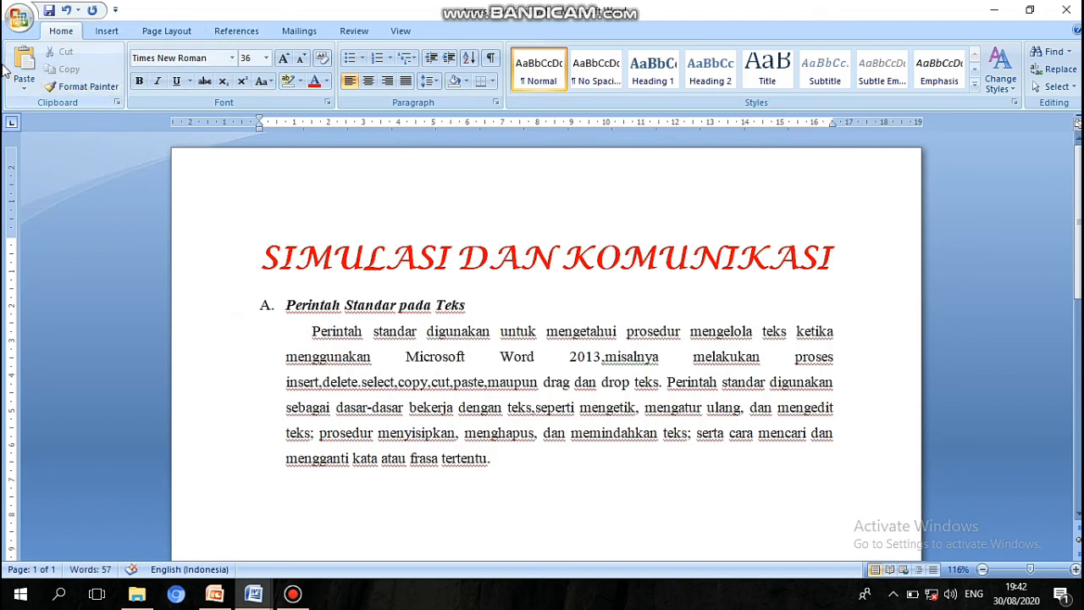
pyautogui.doubleClick(282, 262)
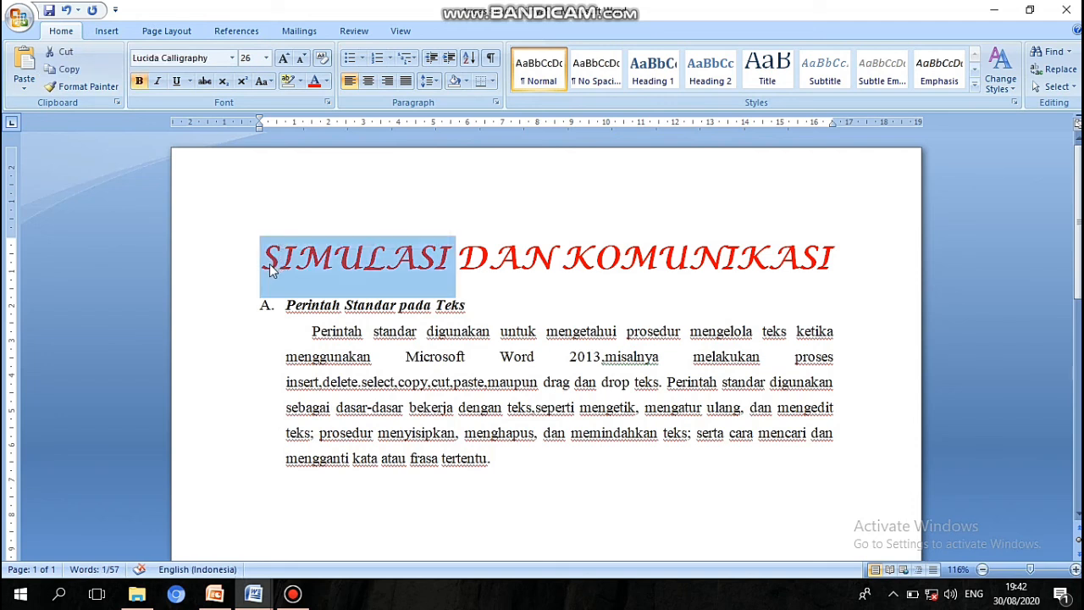
pyautogui.click(270, 263)
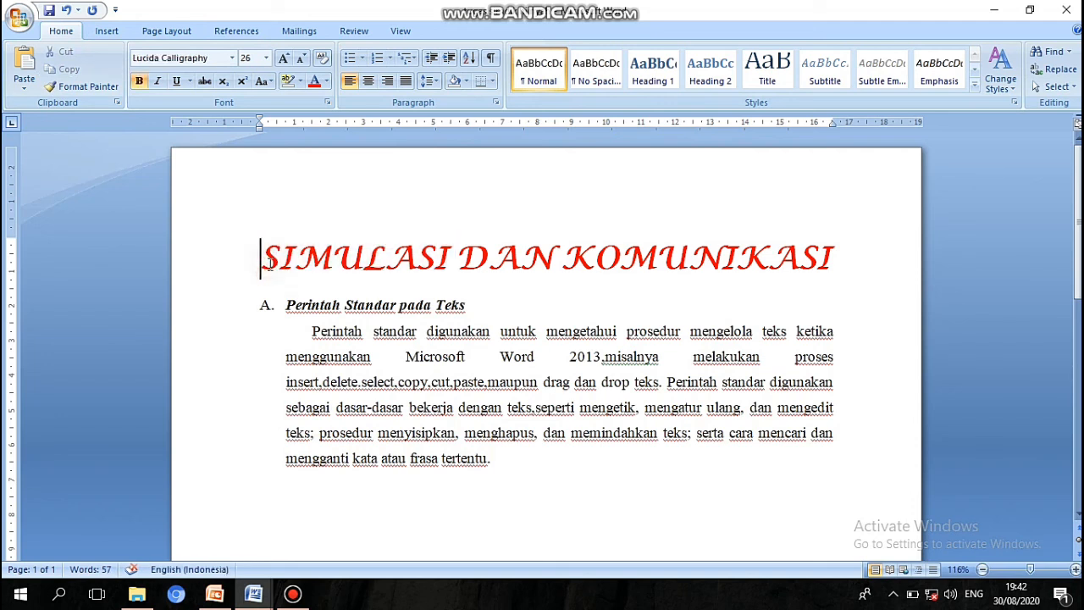
# Save the edited document under the new name "tugas simdik new" on the data (D:) drive and close it.
pyautogui.click(19, 19)
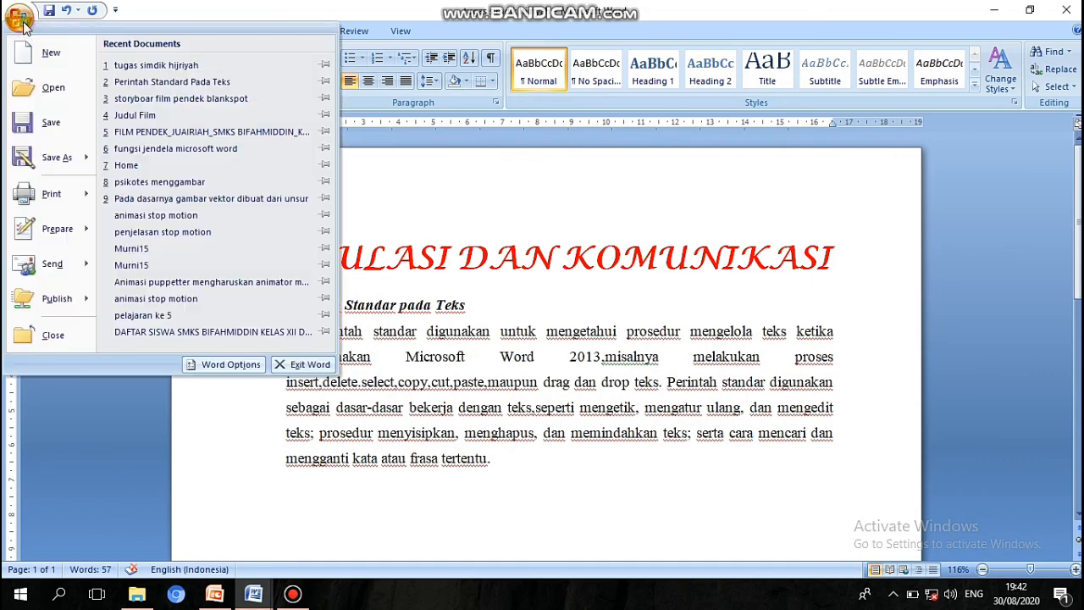
pyautogui.click(58, 167)
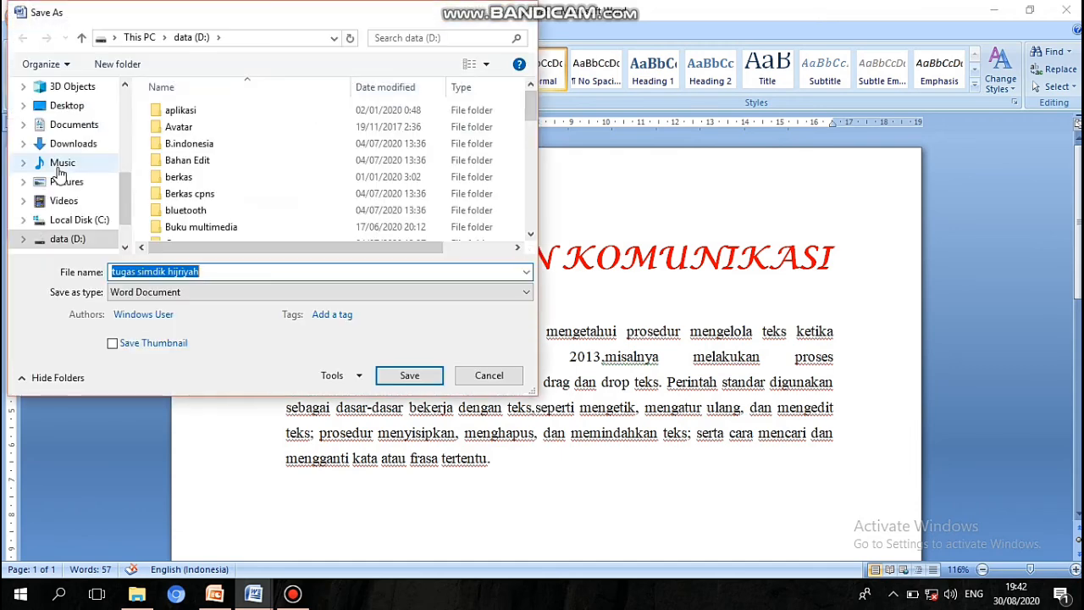
pyautogui.click(229, 273)
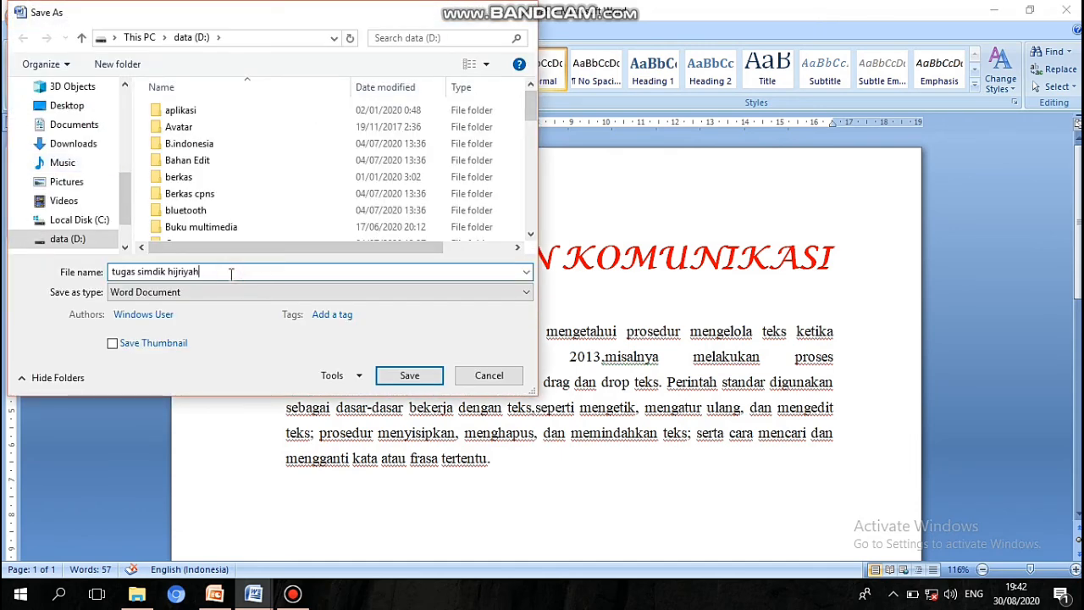
pyautogui.press('BackSpace')
pyautogui.press('BackSpace')
pyautogui.press('BackSpace')
pyautogui.press('BackSpace')
pyautogui.press('BackSpace')
pyautogui.press('BackSpace')
pyautogui.press('BackSpace')
pyautogui.press('BackSpace')
pyautogui.write('new')
pyautogui.click(421, 383)
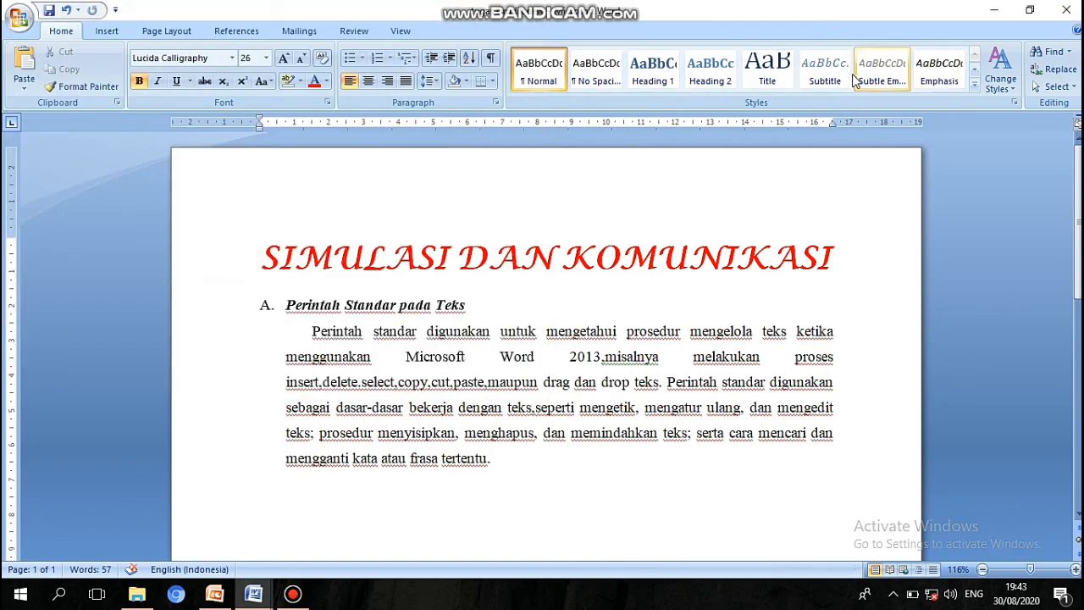
pyautogui.click(1067, 9)
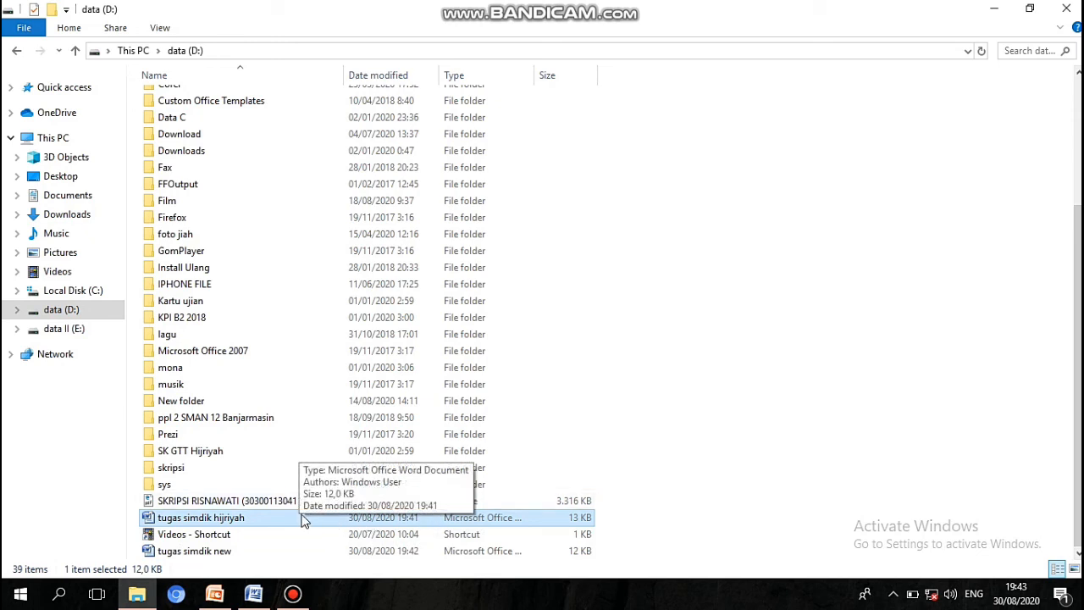
# Compare the original tugas simdik file with the "tugas simdik new" file in the data (D:) drive listing.
pyautogui.click(216, 558)
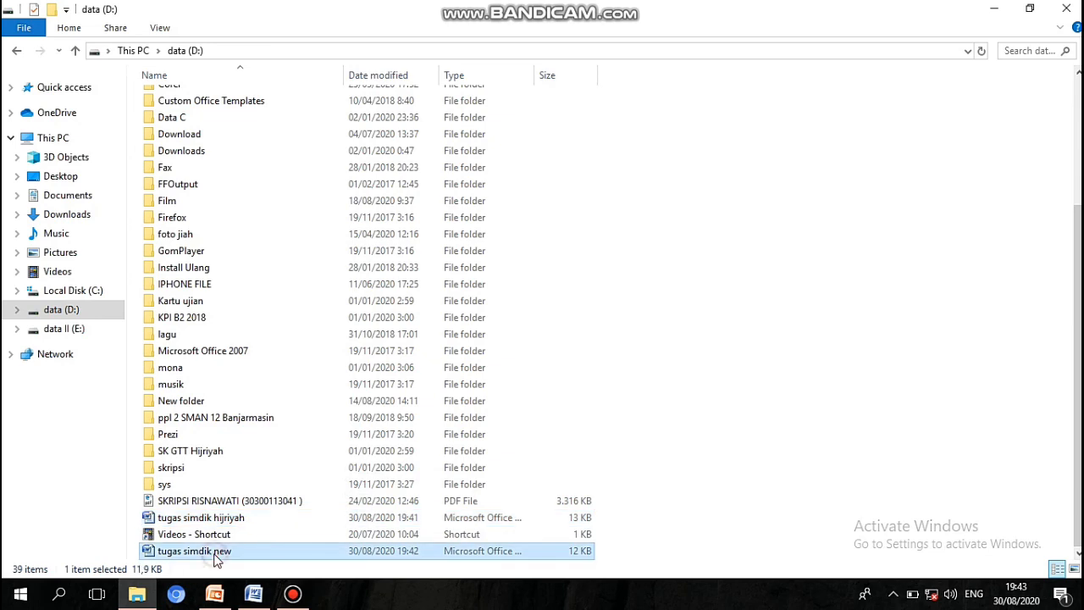
pyautogui.click(209, 524)
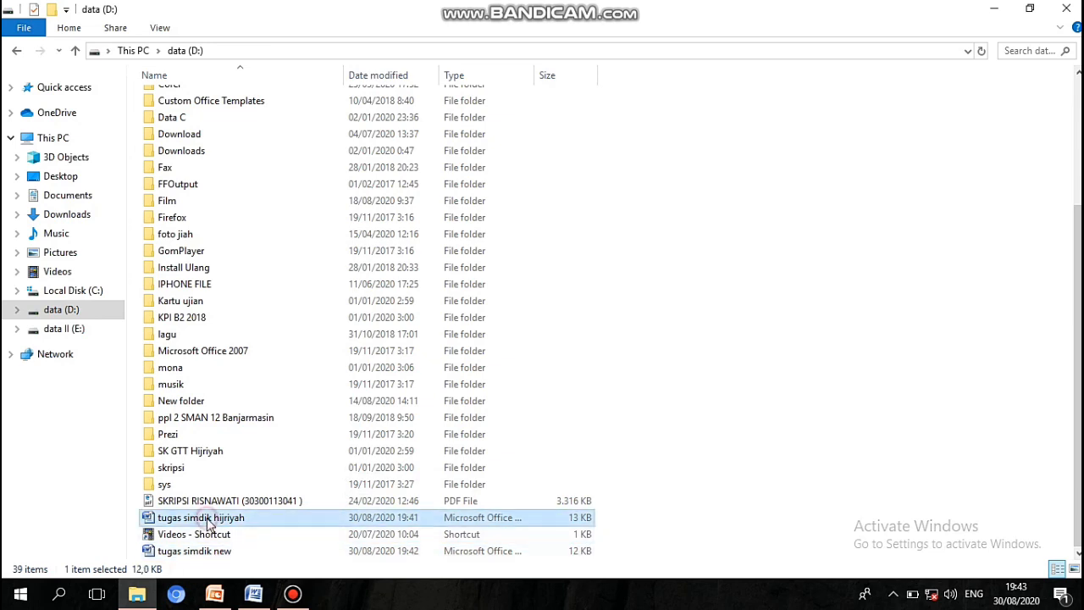
pyautogui.click(195, 552)
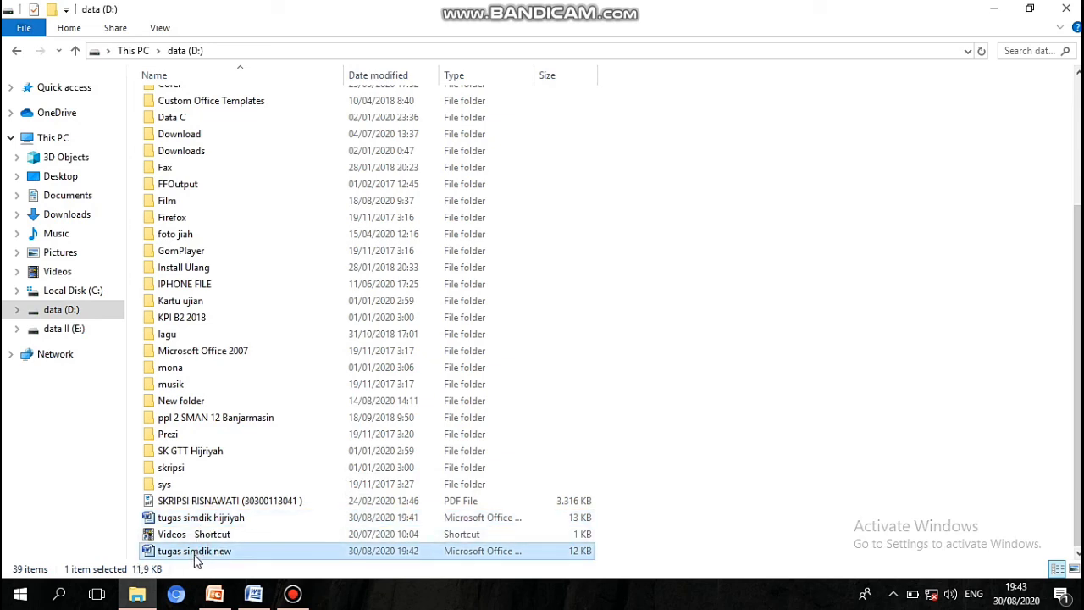